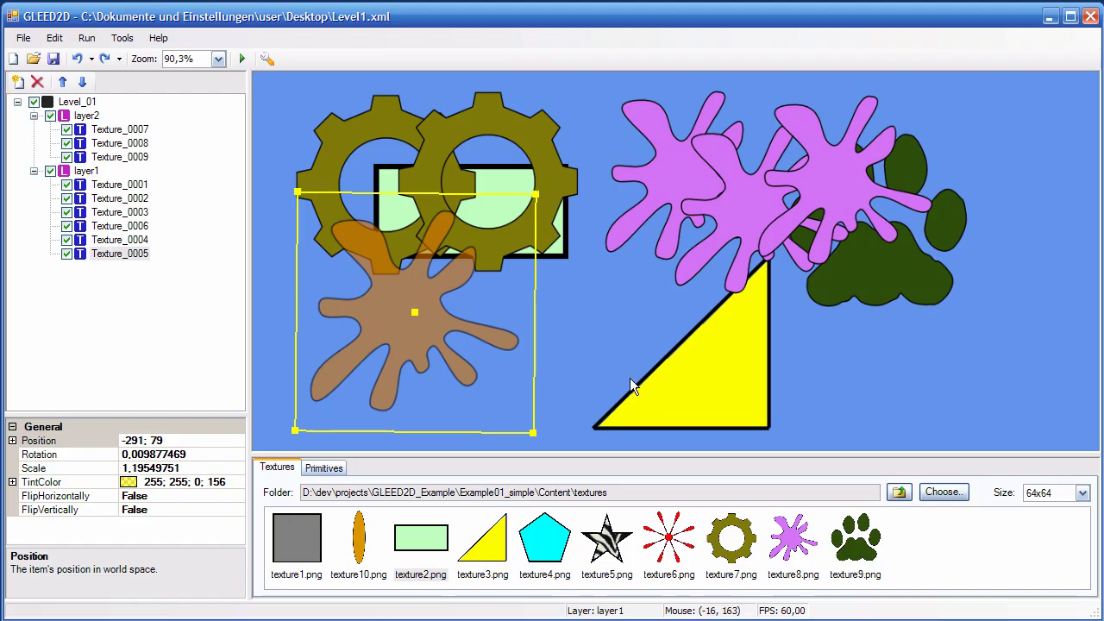
Step: Deselect the brown splat, then box-select both gears, the brown splat and the pink splats
{"action": "left_click", "coordinate": [620, 354]}
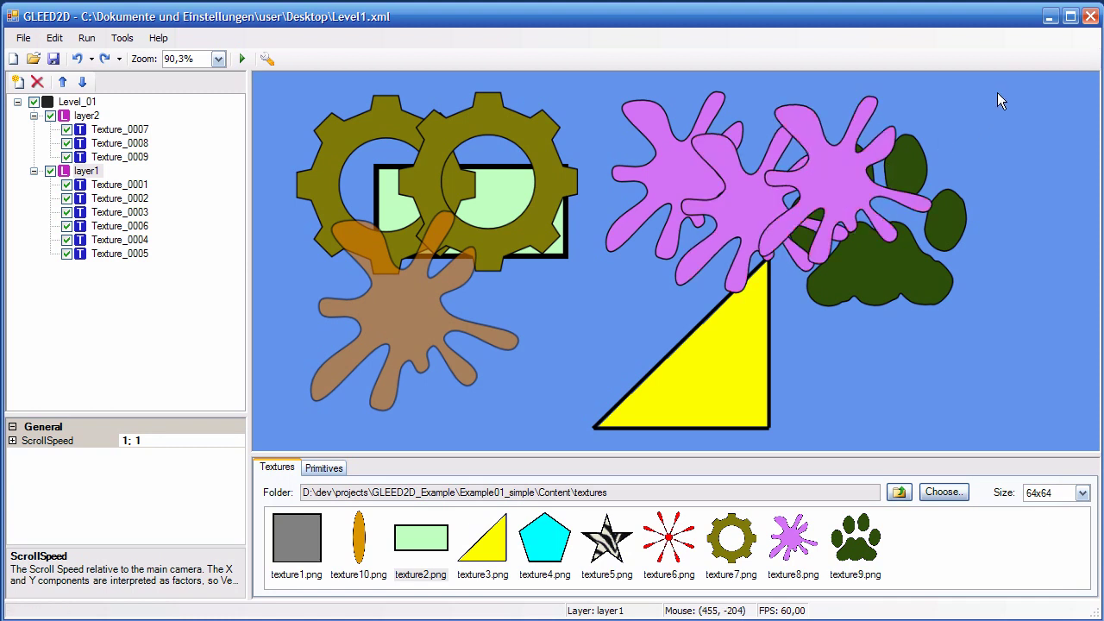
{"action": "left_click_drag", "start_coordinate": [997, 92], "coordinate": [382, 414]}
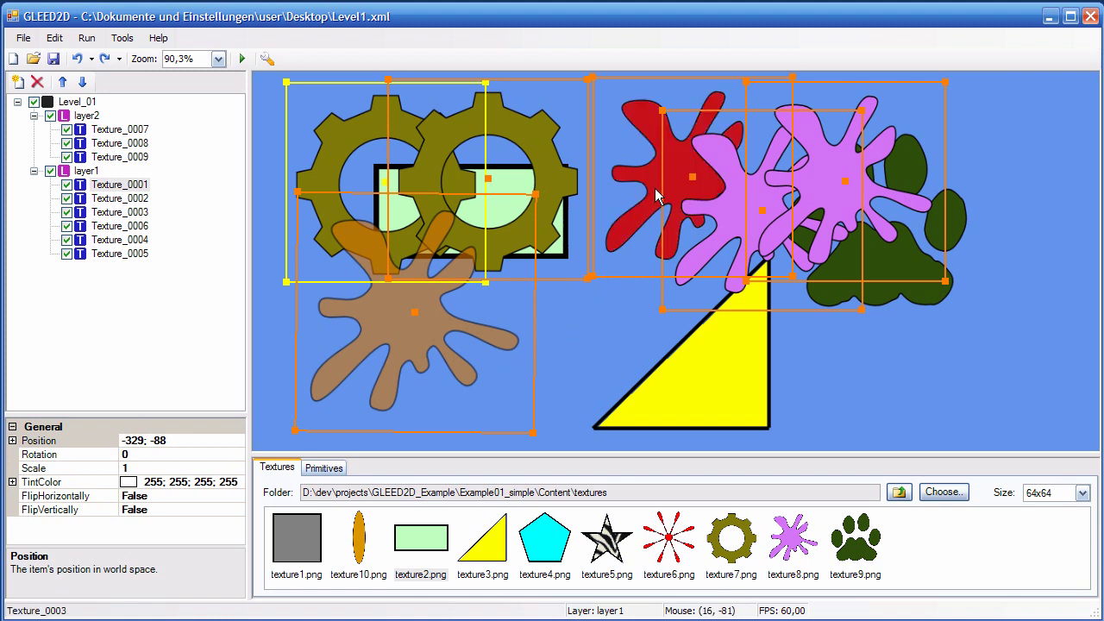
Step: Nudge the group, then rotate it to 0.2523778 and scale it up to about 1.245
{"action": "mouse_move", "coordinate": [656, 180]}
{"action": "left_mouse_down"}
{"action": "mouse_move", "coordinate": [769, 193]}
{"action": "mouse_move", "coordinate": [613, 175]}
{"action": "mouse_move", "coordinate": [751, 221]}
{"action": "mouse_move", "coordinate": [661, 209]}
{"action": "mouse_move", "coordinate": [635, 178]}
{"action": "mouse_move", "coordinate": [660, 178]}
{"action": "left_mouse_up"}
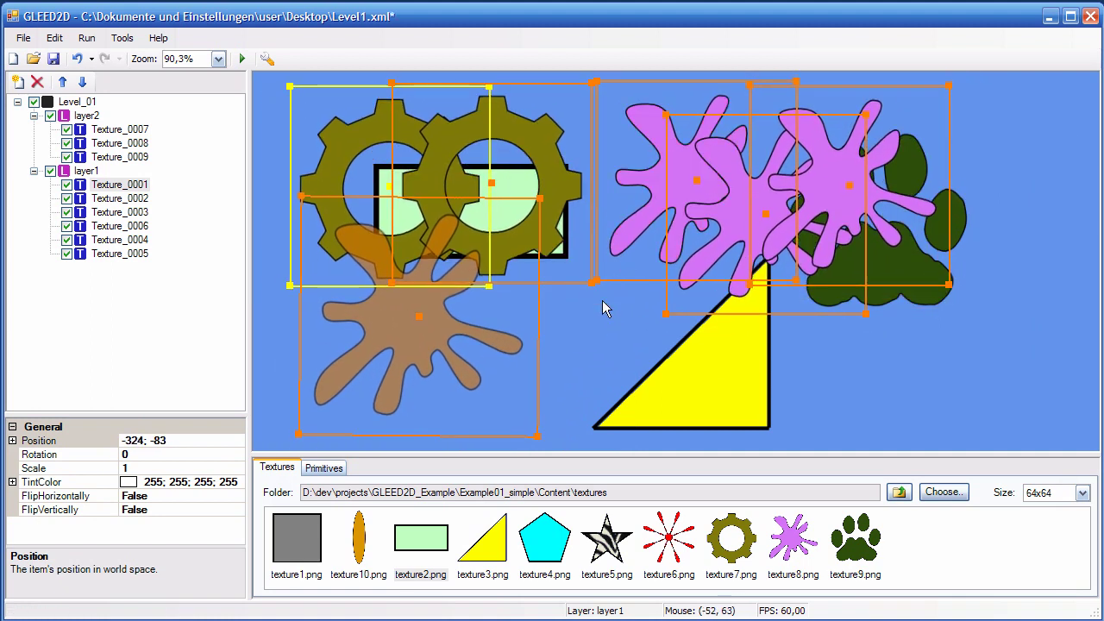
{"action": "key", "text": "r"}
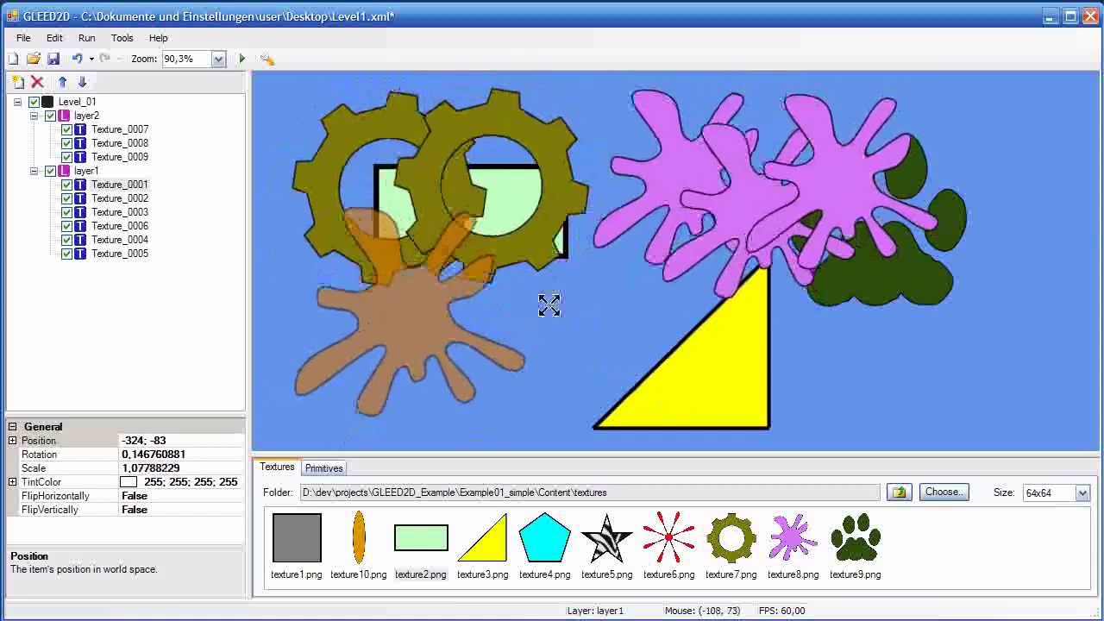
{"action": "key", "text": "r"}
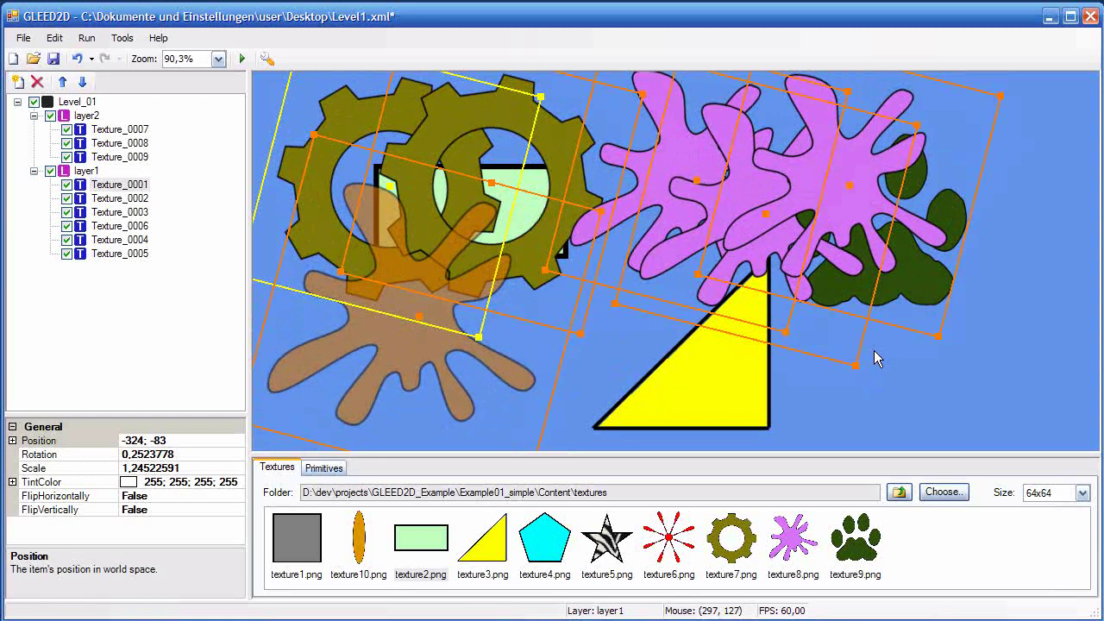
{"action": "left_click", "coordinate": [268, 59]}
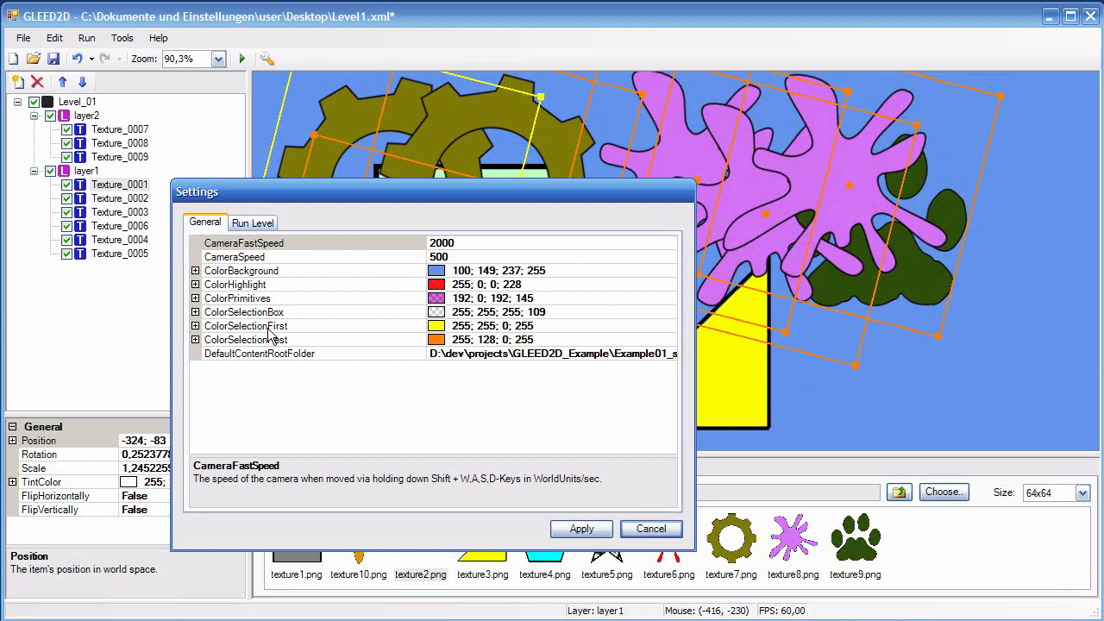
{"action": "left_click", "coordinate": [242, 332]}
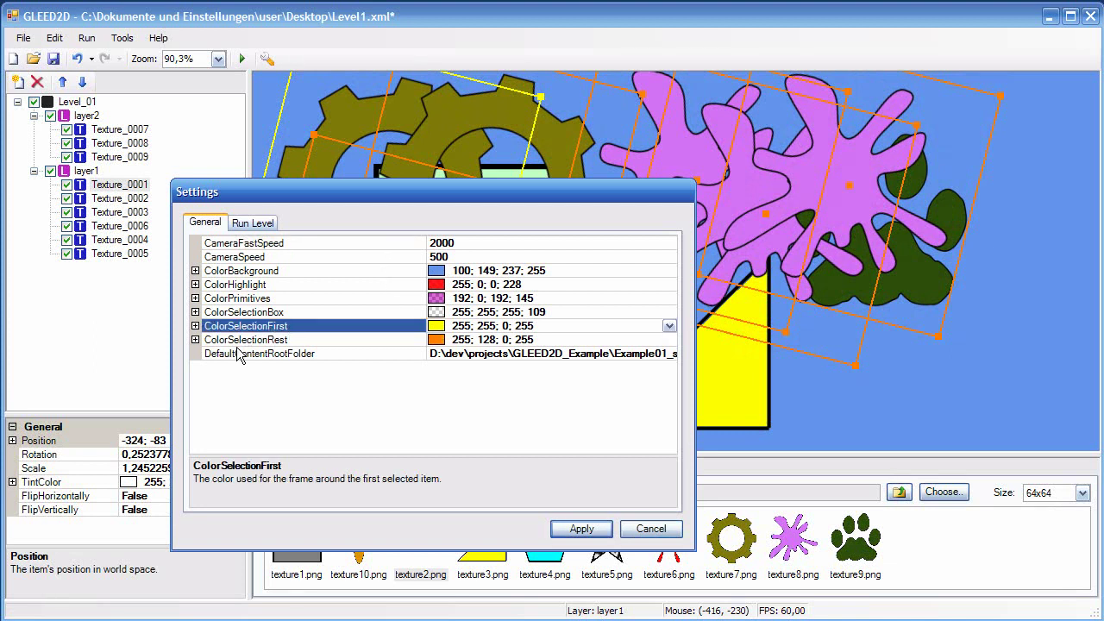
{"action": "left_click", "coordinate": [250, 340]}
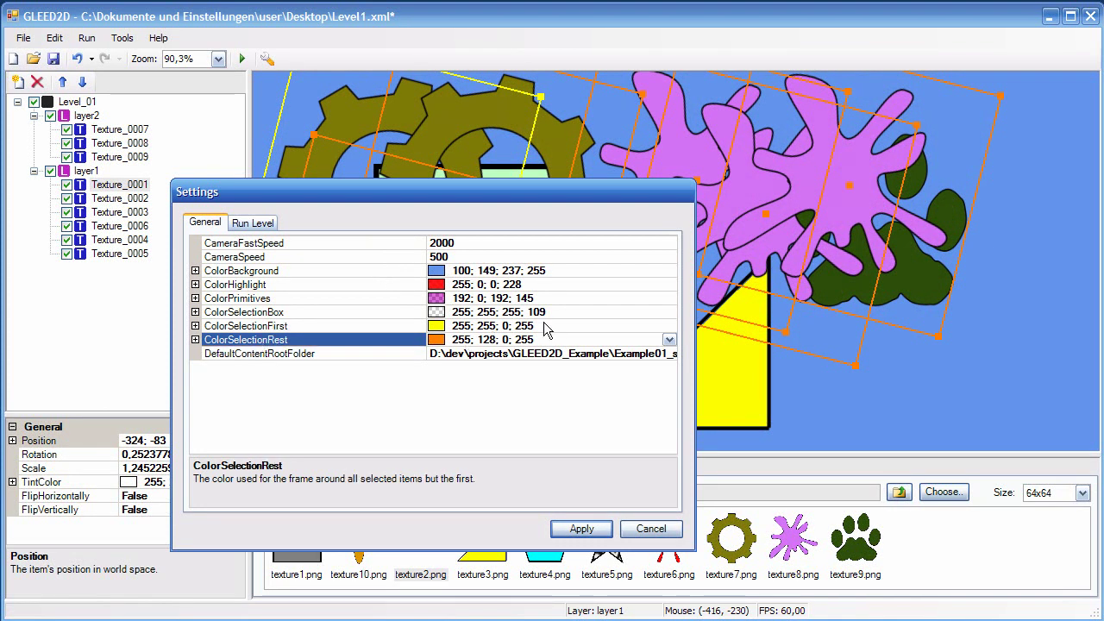
{"action": "left_click", "coordinate": [651, 528]}
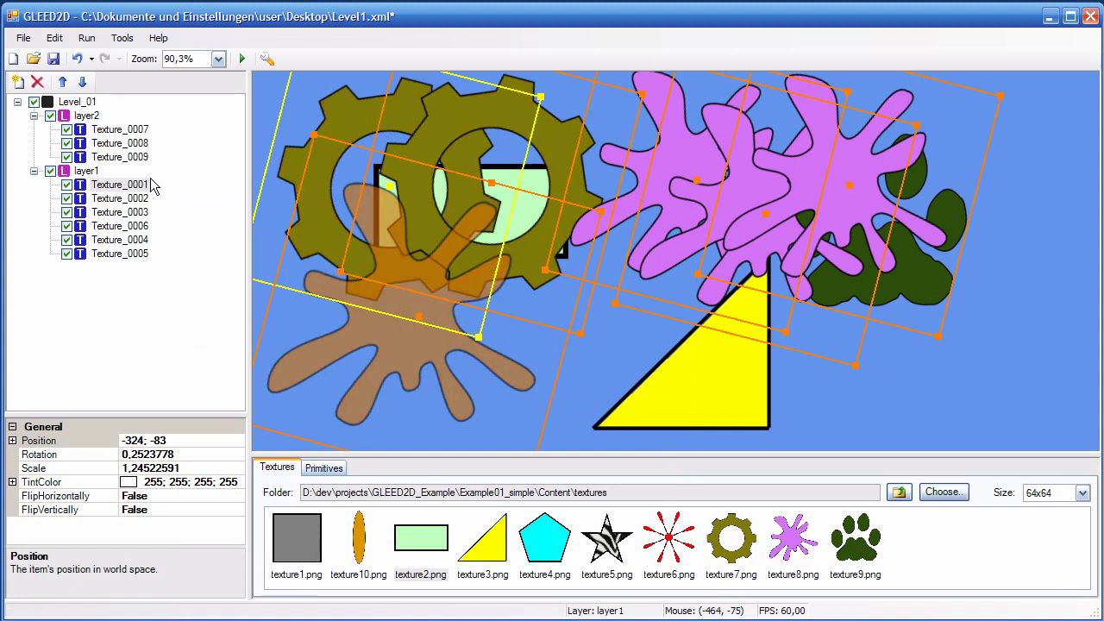
Step: Select Texture_0004, the middle splat, brown splat and right gear, and shift them right and down
{"action": "left_click", "coordinate": [619, 327]}
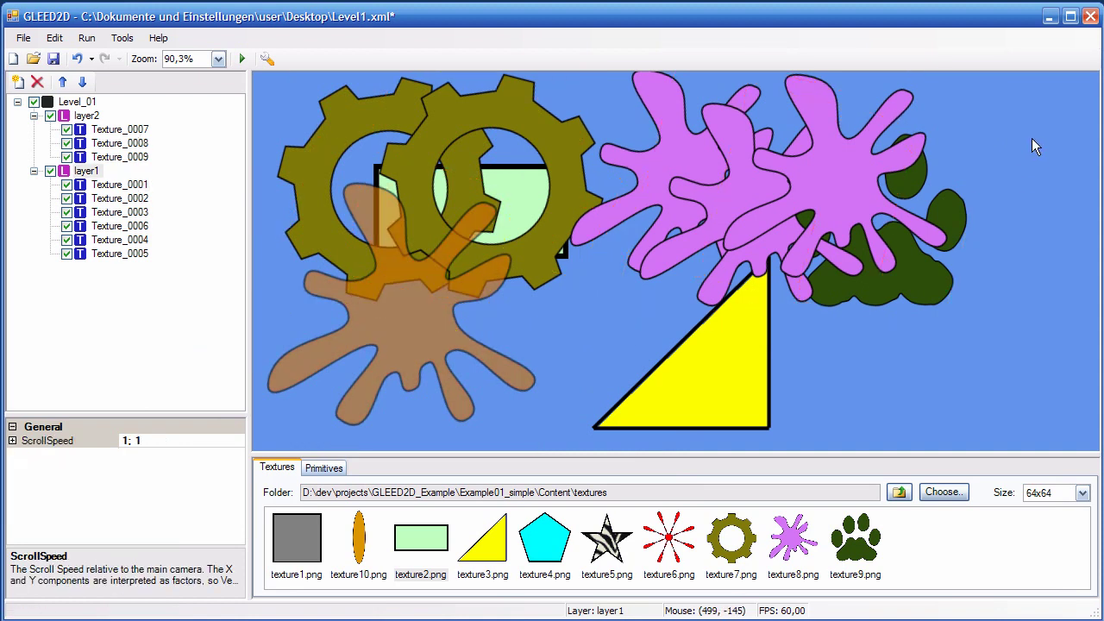
{"action": "left_click", "coordinate": [856, 178]}
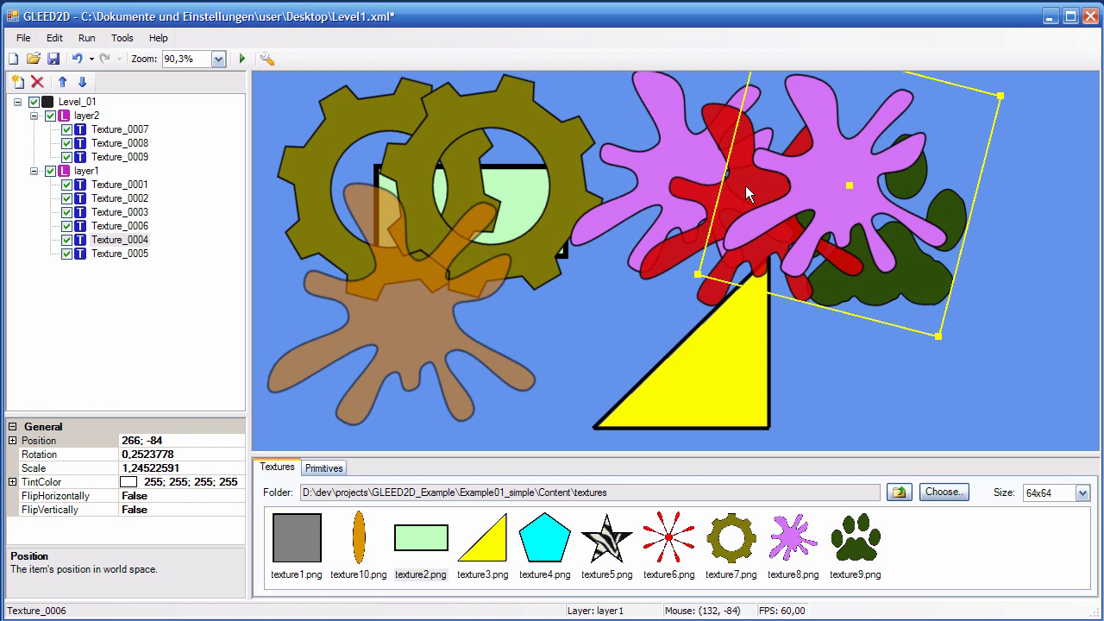
{"action": "left_click", "coordinate": [725, 190], "text": "ctrl"}
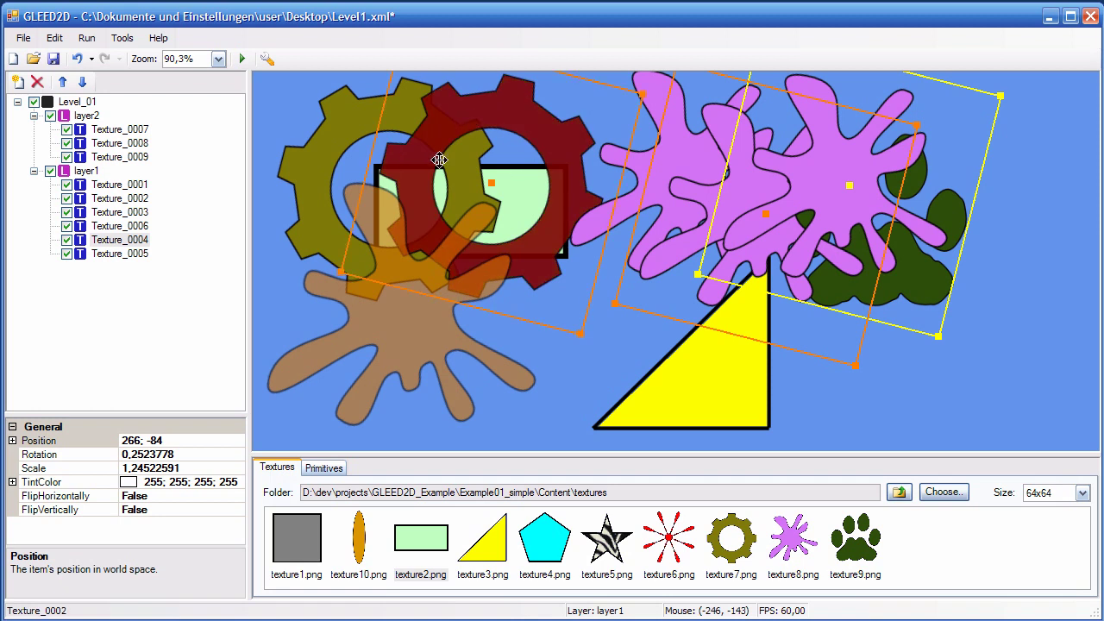
{"action": "left_click", "coordinate": [384, 334], "text": "ctrl"}
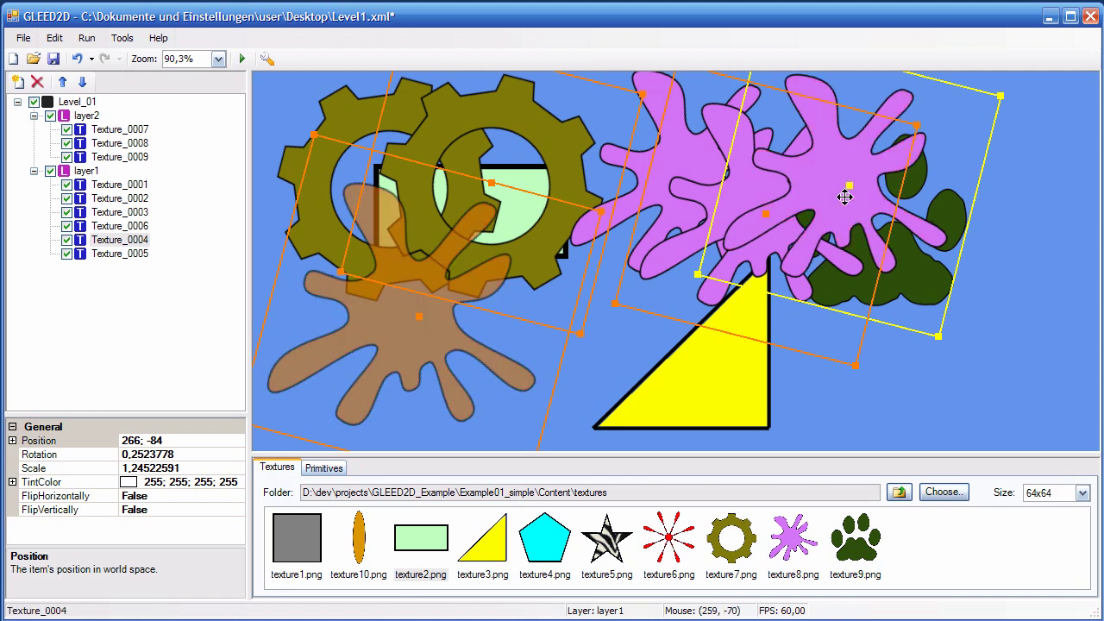
{"action": "left_click_drag", "start_coordinate": [845, 189], "coordinate": [873, 208]}
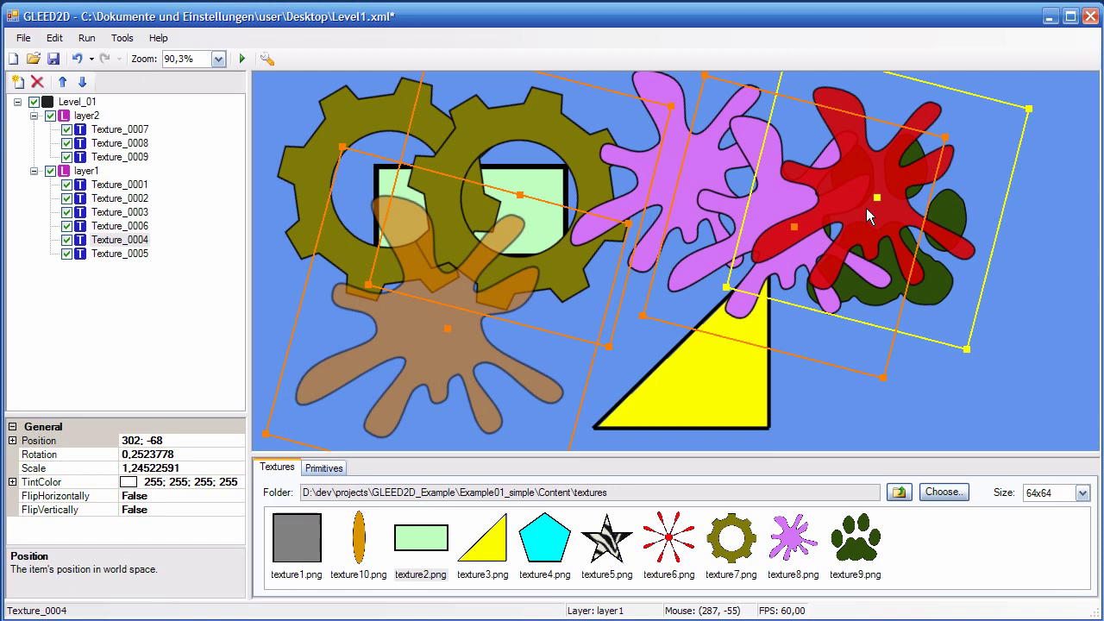
{"action": "left_click", "coordinate": [123, 38]}
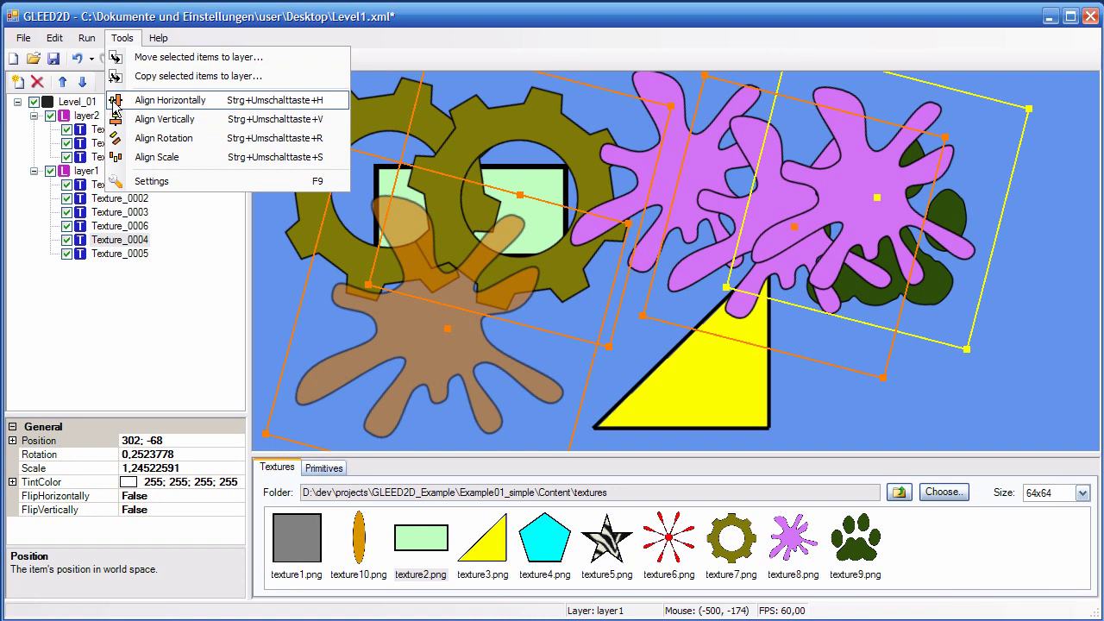
{"action": "left_click", "coordinate": [795, 24]}
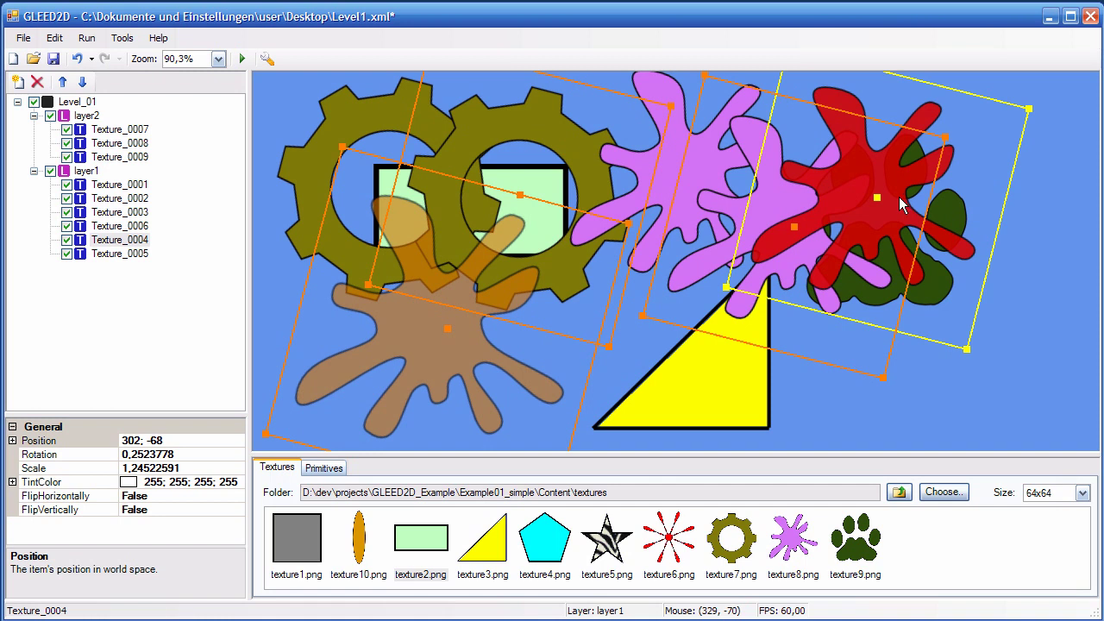
{"action": "left_click", "coordinate": [122, 38]}
{"action": "left_click", "coordinate": [151, 100]}
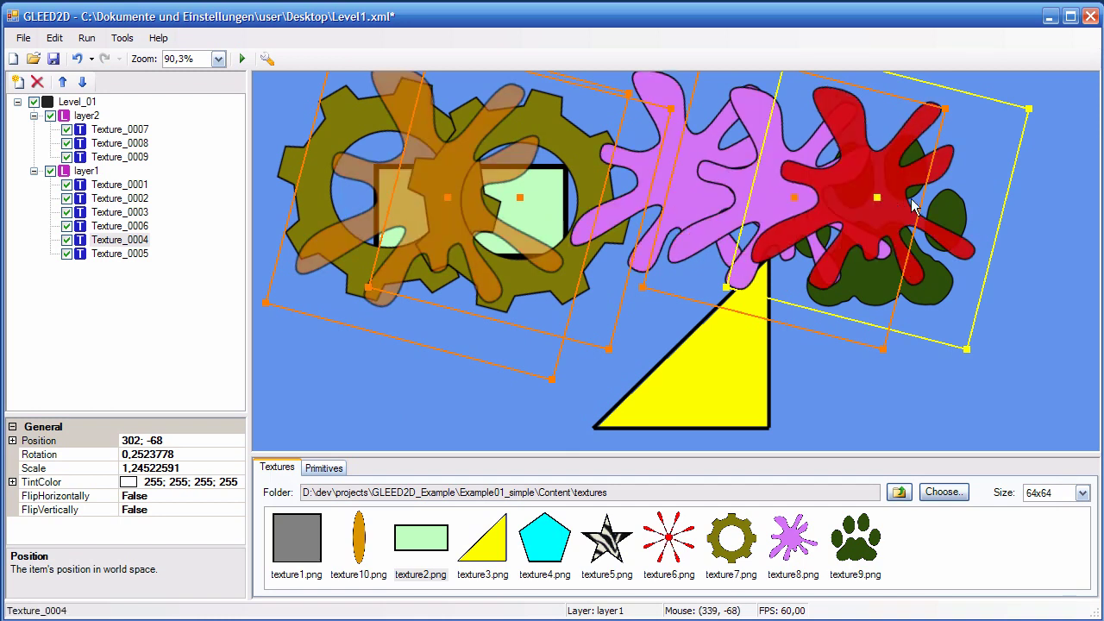
{"action": "left_click", "coordinate": [122, 38]}
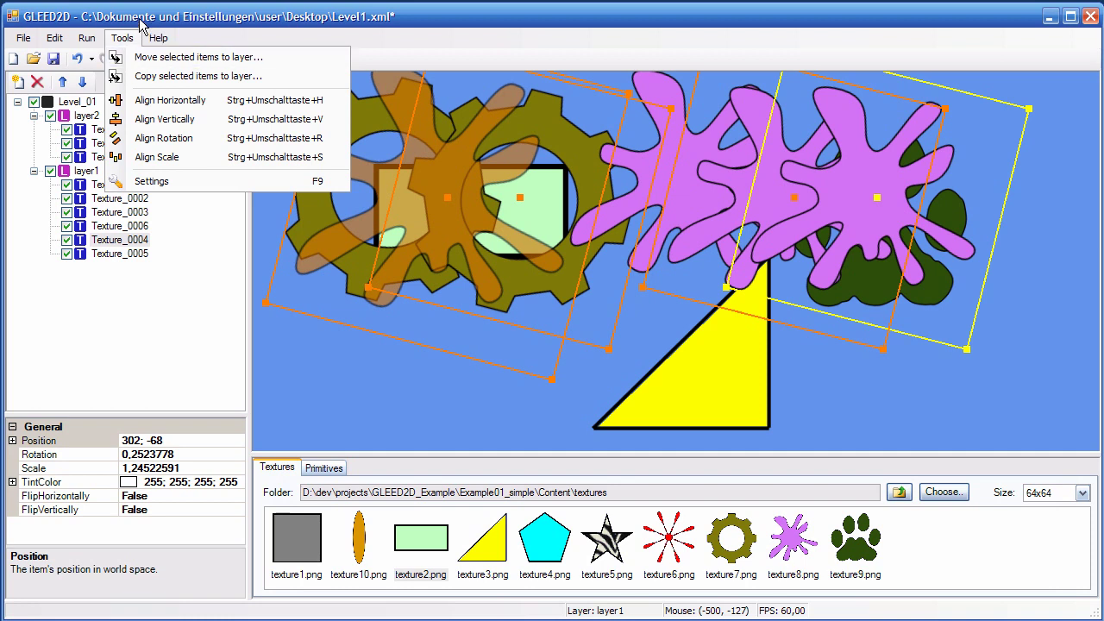
{"action": "left_click", "coordinate": [140, 25]}
Step: Undo the horizontal alignment of the splats
{"action": "left_click", "coordinate": [77, 60]}
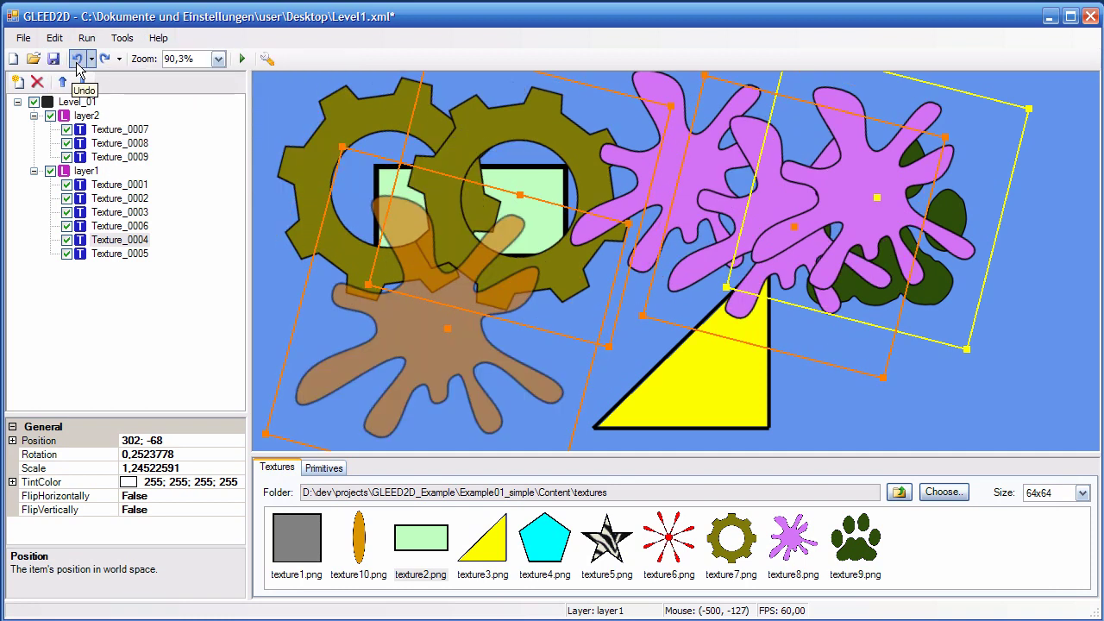
{"action": "left_click", "coordinate": [122, 38]}
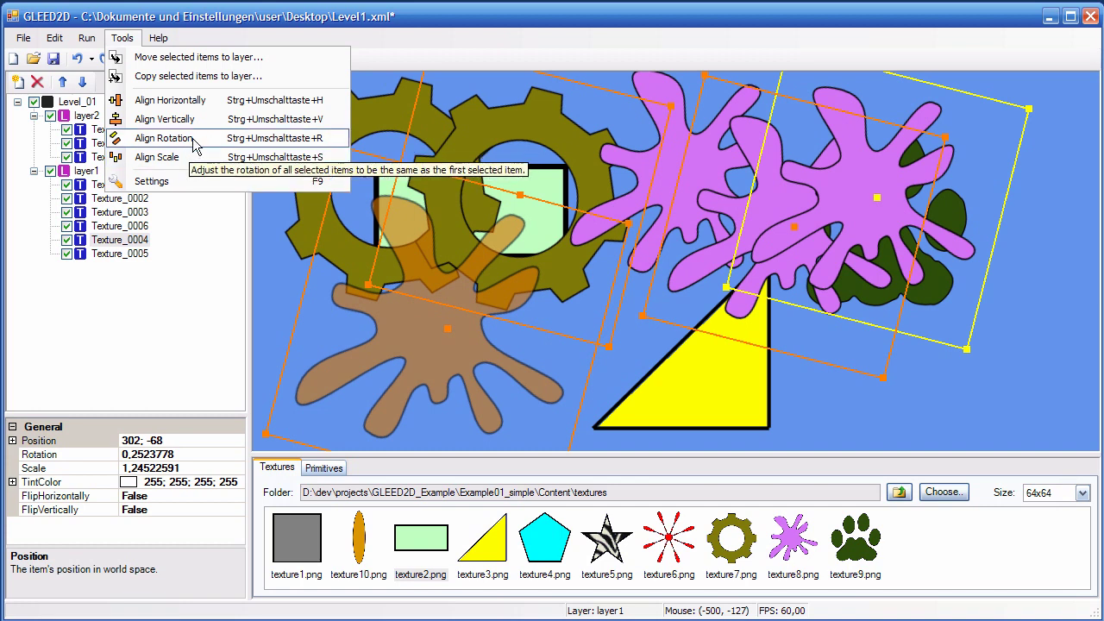
{"action": "left_click", "coordinate": [195, 141]}
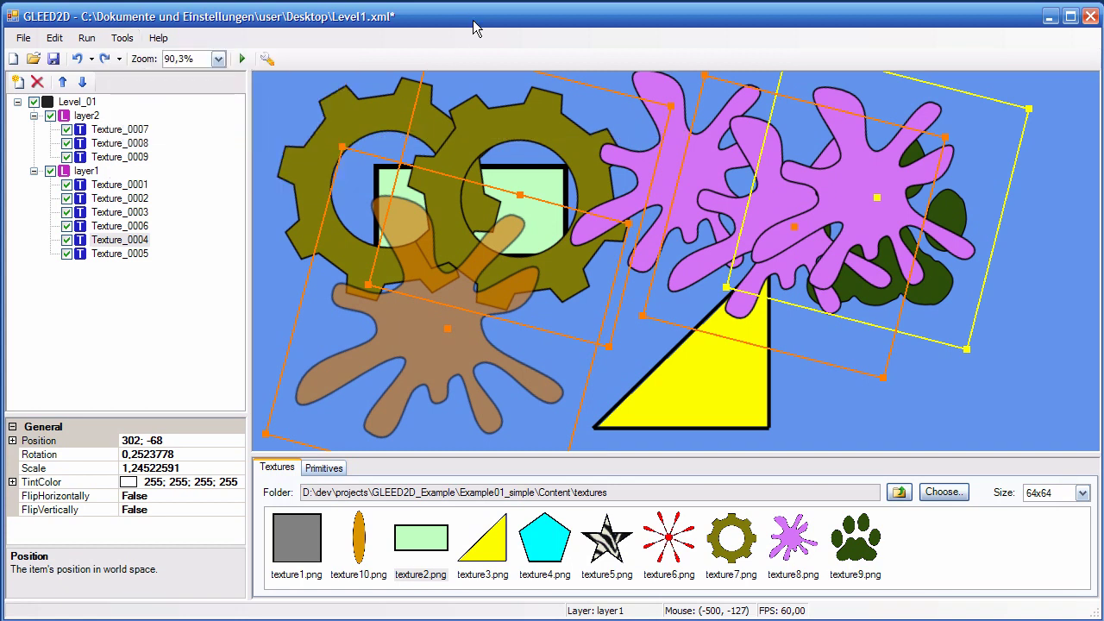
Step: Reposition and rotate the right pink, middle and brown splats individually
{"action": "left_click", "coordinate": [1034, 298]}
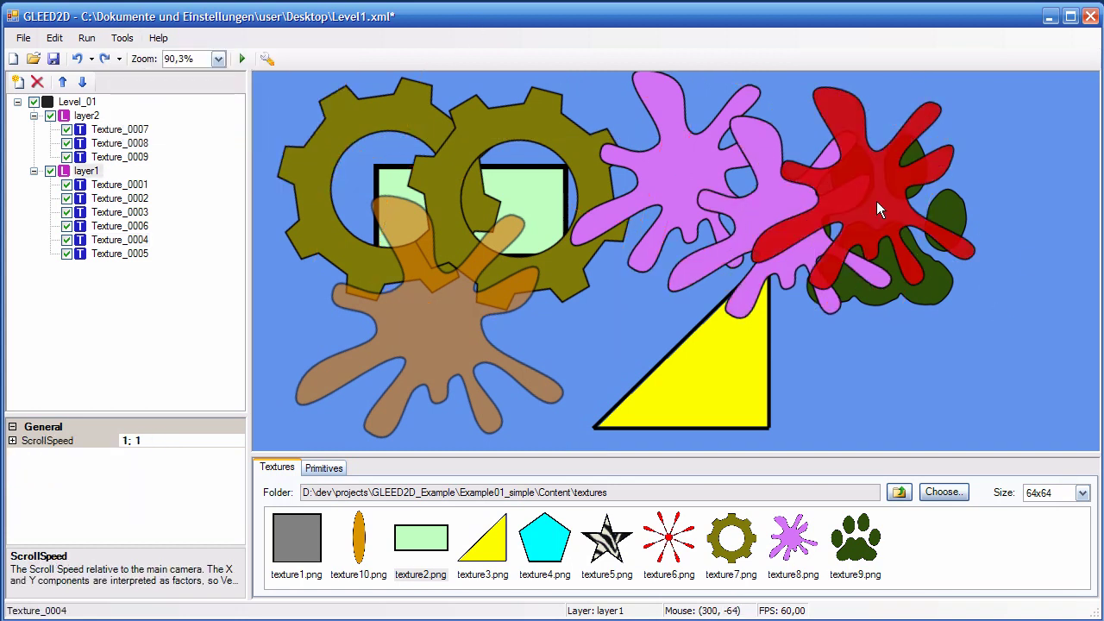
{"action": "left_click_drag", "start_coordinate": [875, 205], "coordinate": [949, 236]}
{"action": "key", "text": "r"}
{"action": "left_click_drag", "start_coordinate": [765, 260], "coordinate": [748, 326]}
{"action": "key", "text": "r"}
{"action": "left_click", "coordinate": [451, 341]}
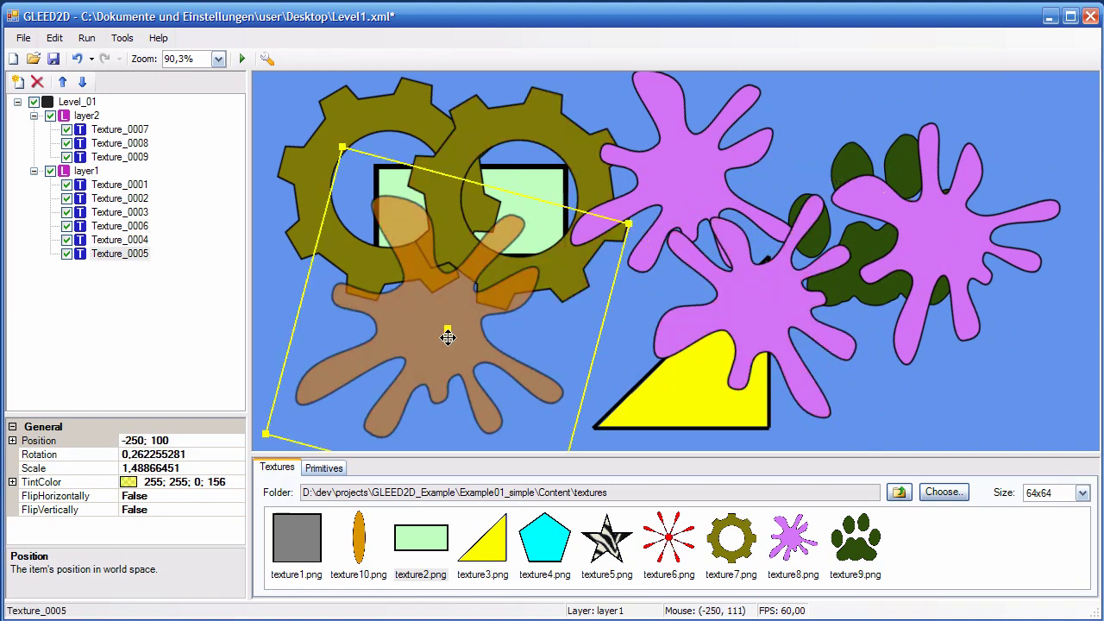
{"action": "key", "text": "r"}
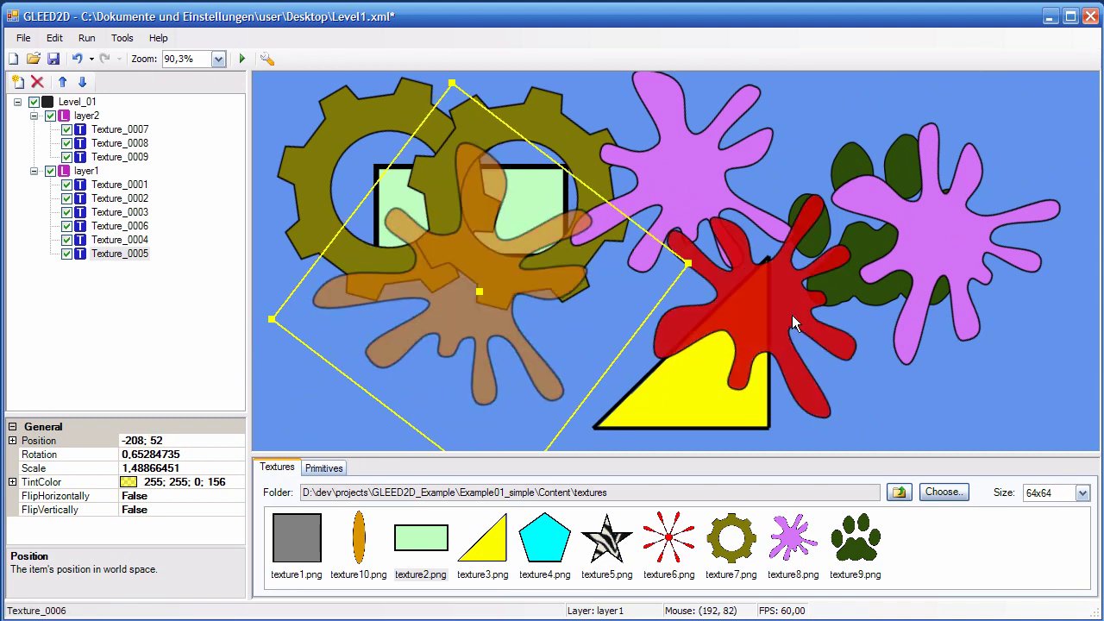
Step: Multi-select the right, middle, top pink and left red splats and apply Align Rotation
{"action": "left_click", "coordinate": [961, 246]}
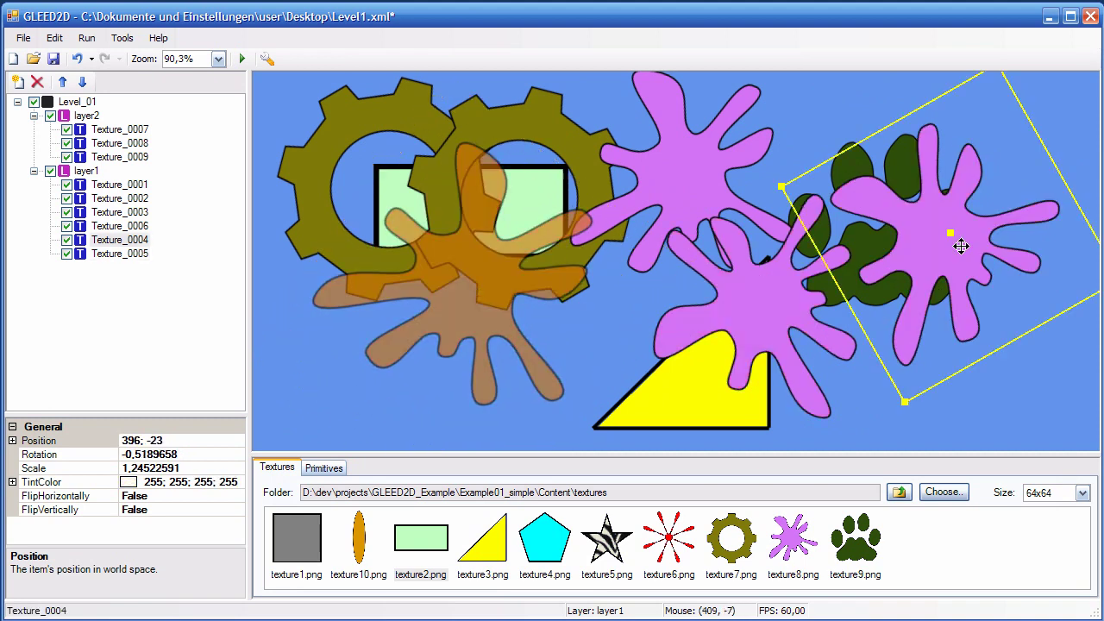
{"action": "left_click", "coordinate": [772, 311], "text": "ctrl"}
{"action": "left_click", "coordinate": [678, 166], "text": "ctrl"}
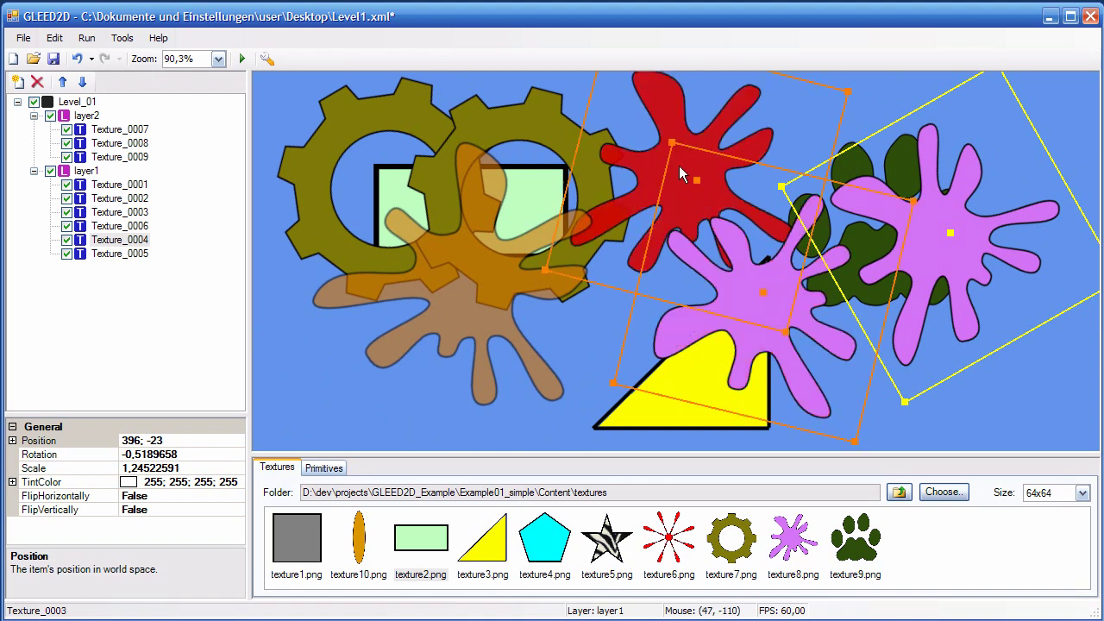
{"action": "left_click", "coordinate": [470, 282], "text": "ctrl"}
{"action": "left_click", "coordinate": [119, 38]}
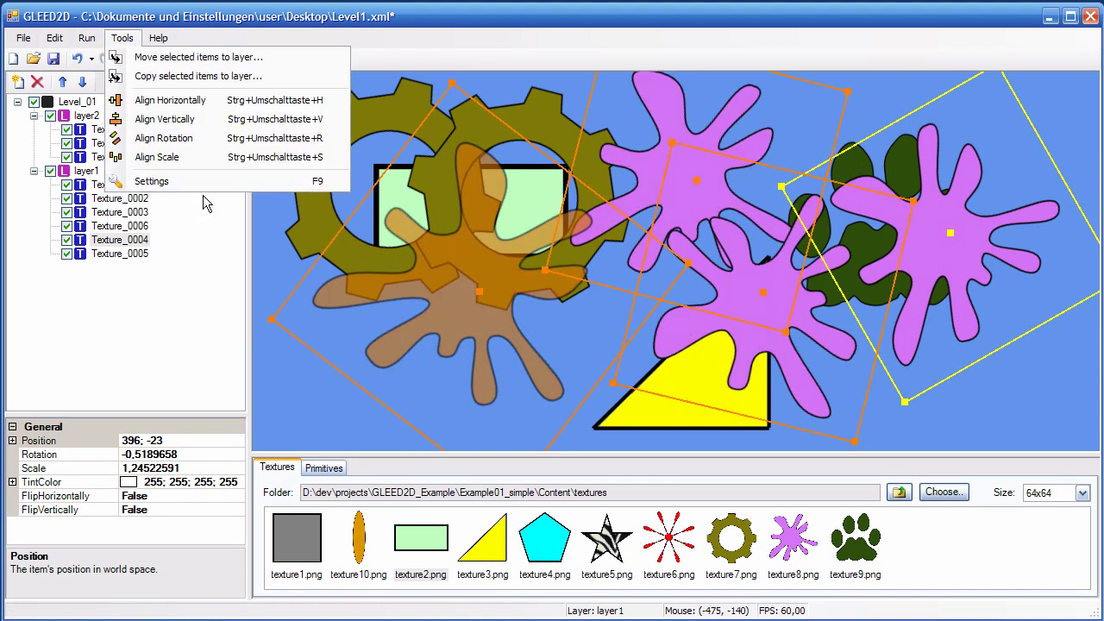
{"action": "left_click", "coordinate": [177, 142]}
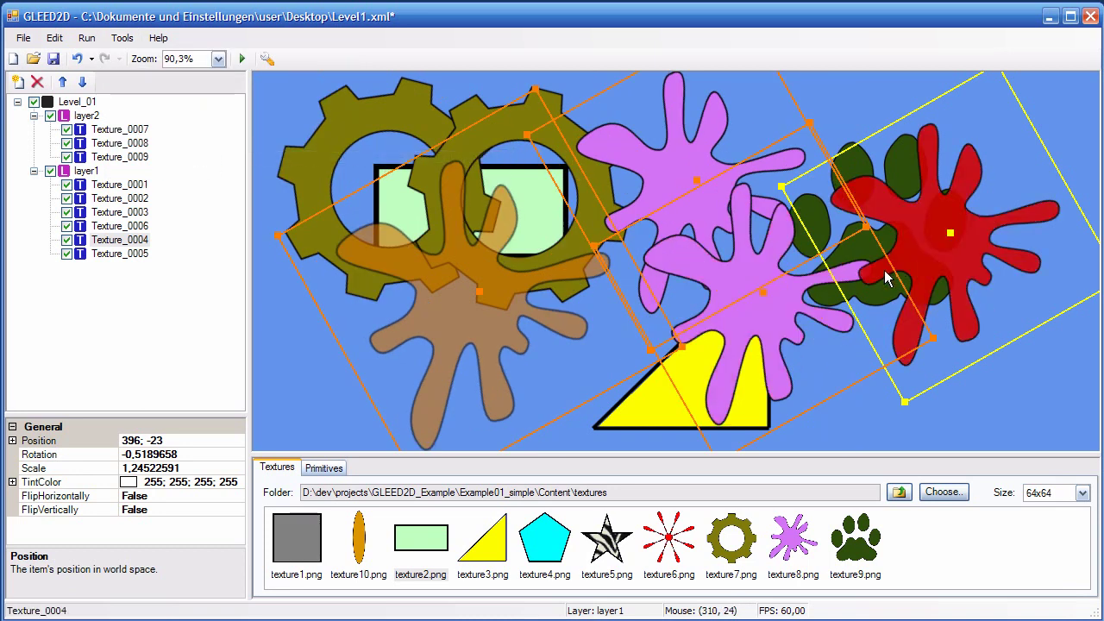
{"action": "left_click", "coordinate": [122, 38]}
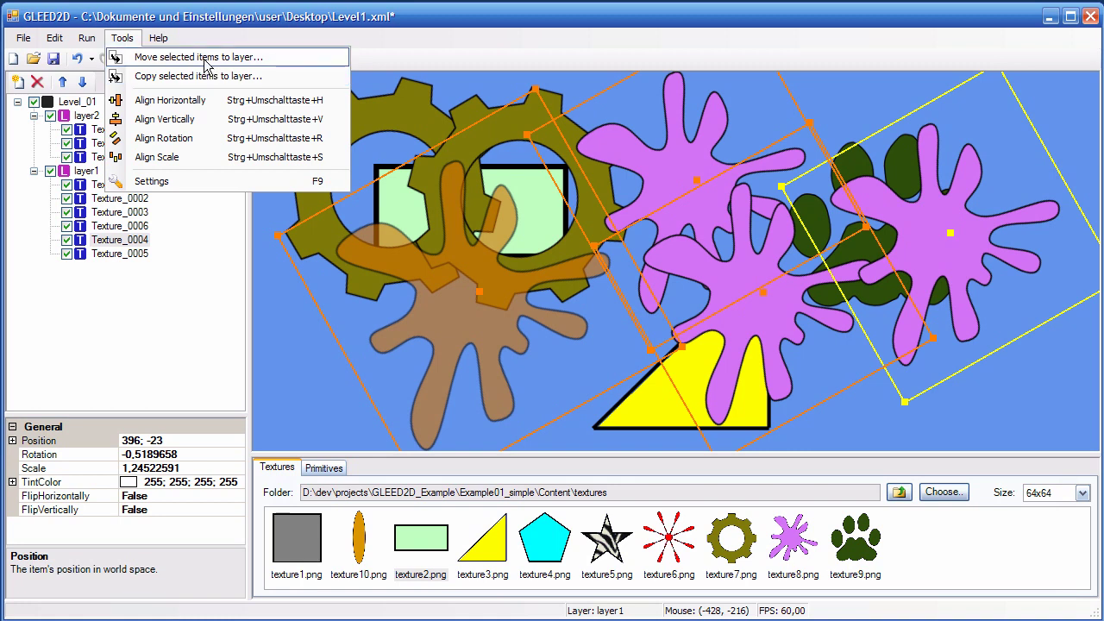
Step: Move the four selected splats to layer2 and make layer2 the active layer
{"action": "key", "text": "Escape"}
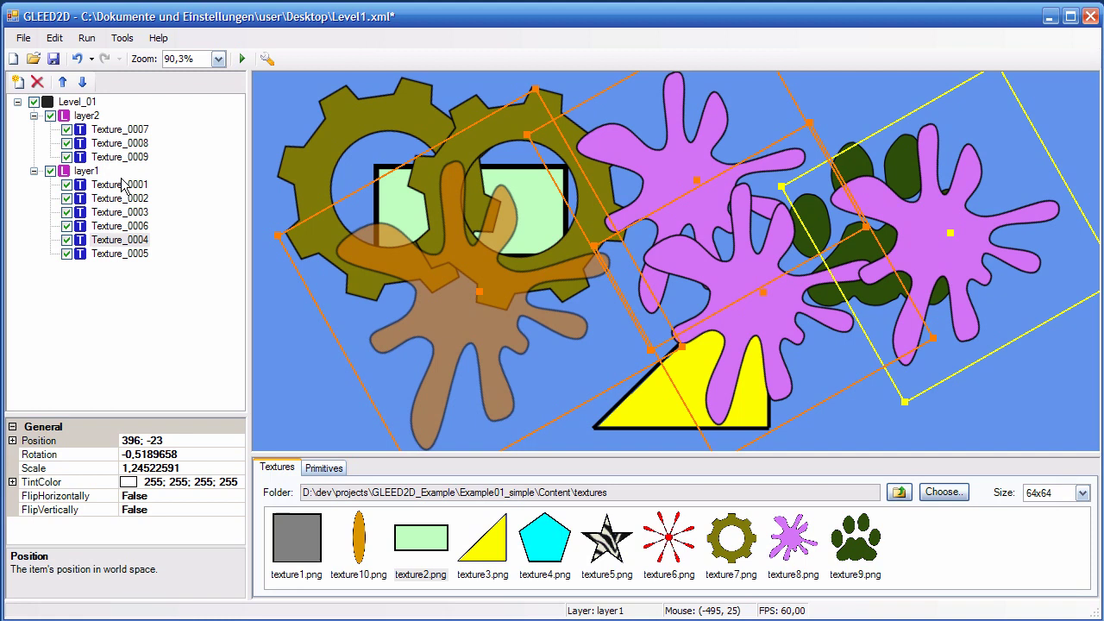
{"action": "left_click", "coordinate": [122, 37]}
{"action": "left_click", "coordinate": [136, 58]}
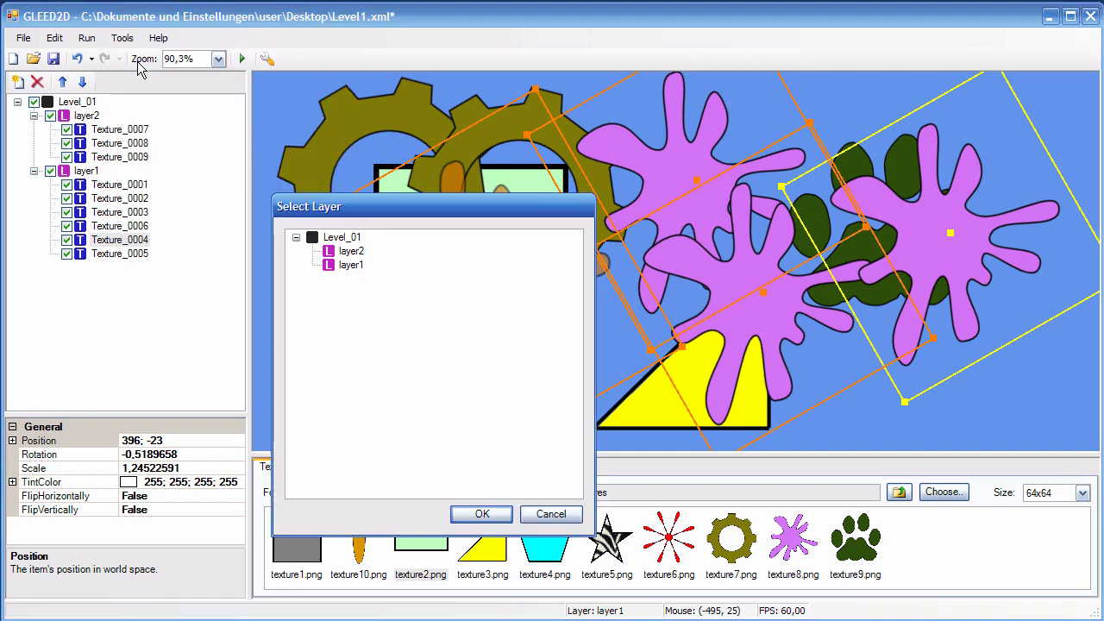
{"action": "left_click", "coordinate": [345, 265]}
{"action": "left_click", "coordinate": [351, 251]}
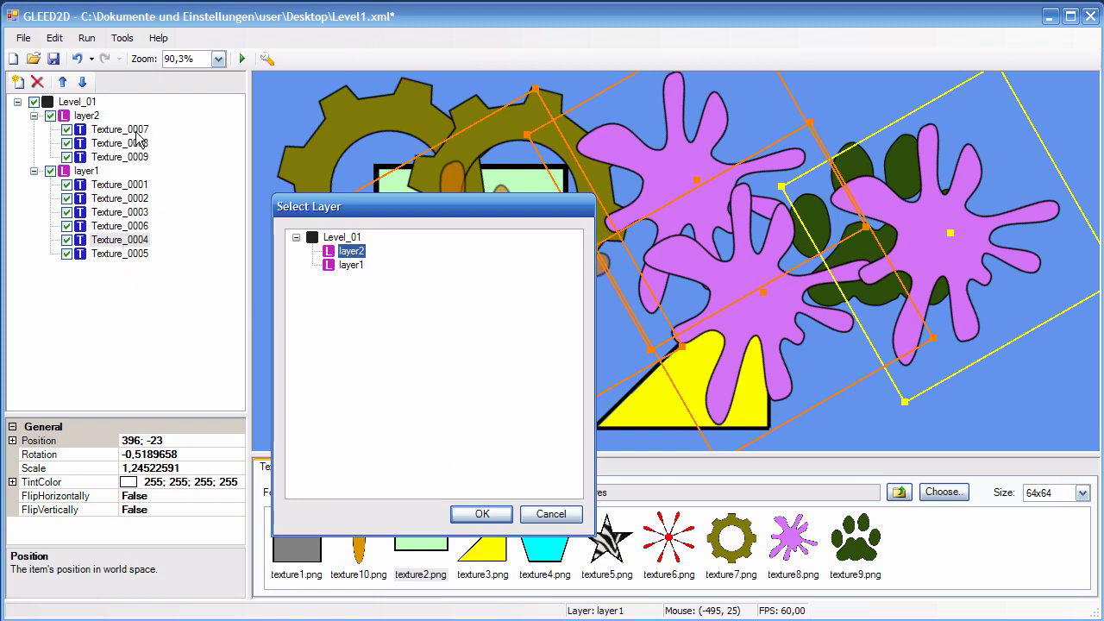
{"action": "left_click", "coordinate": [496, 513]}
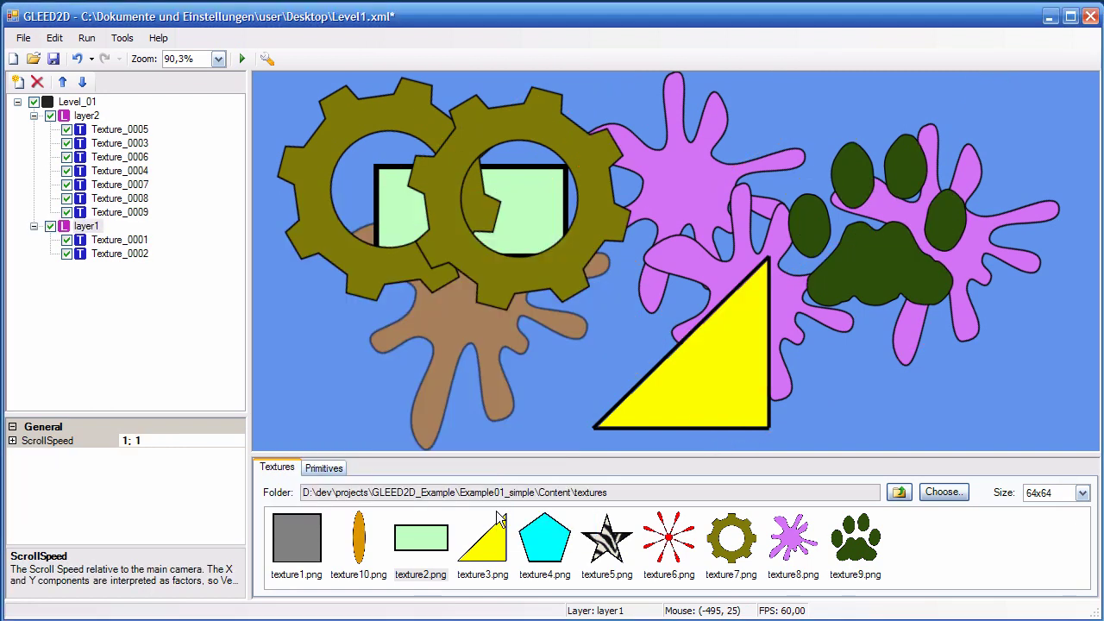
{"action": "left_click", "coordinate": [88, 116]}
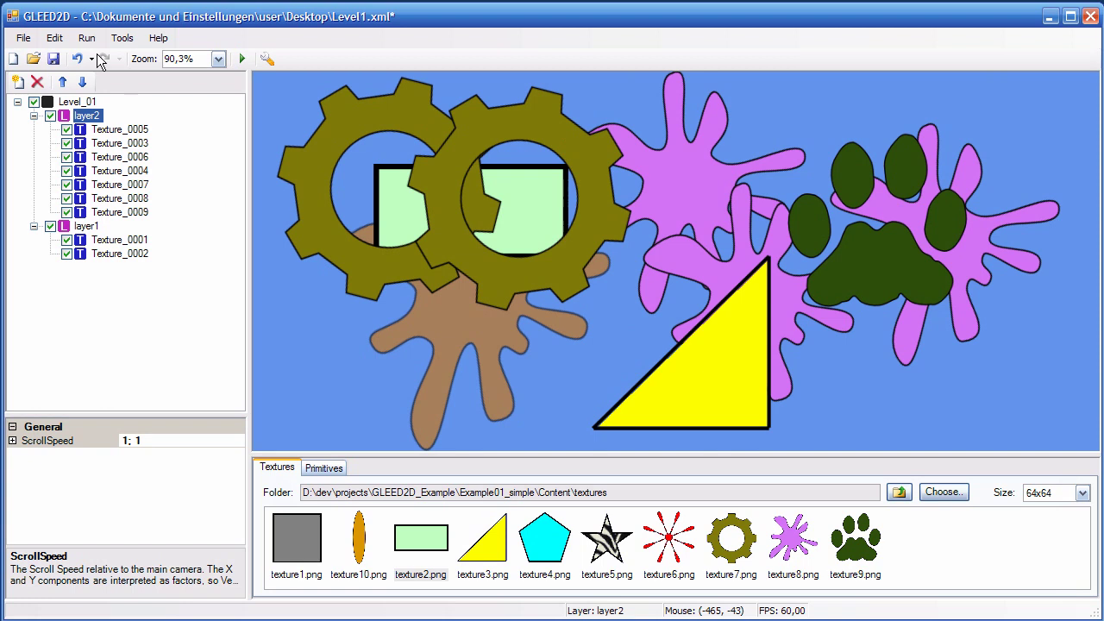
{"action": "left_click", "coordinate": [55, 38]}
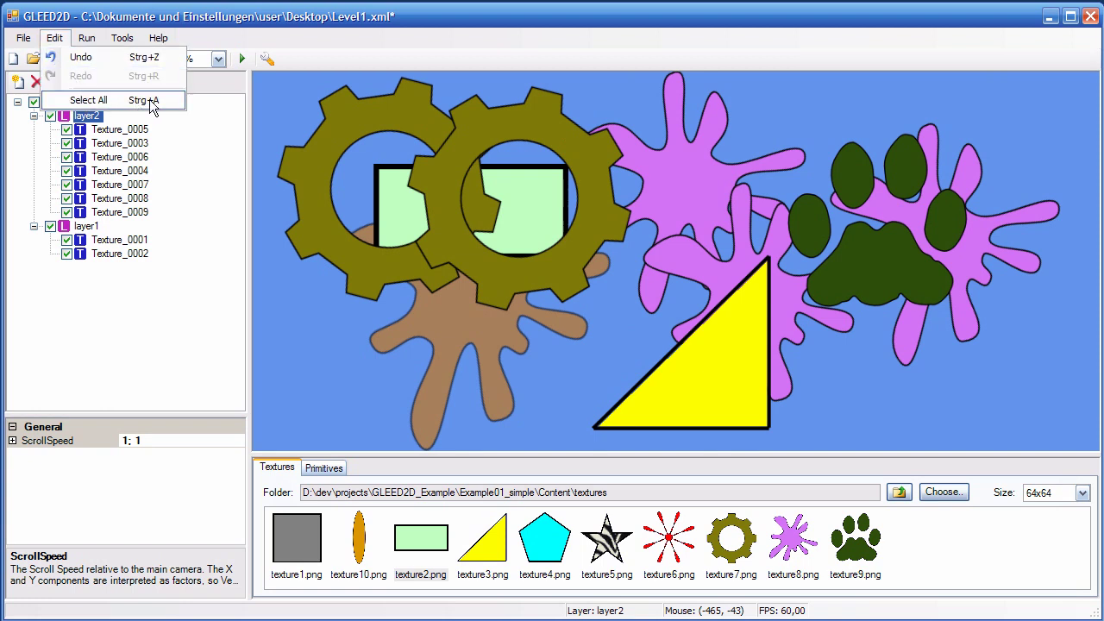
{"action": "left_click", "coordinate": [90, 100]}
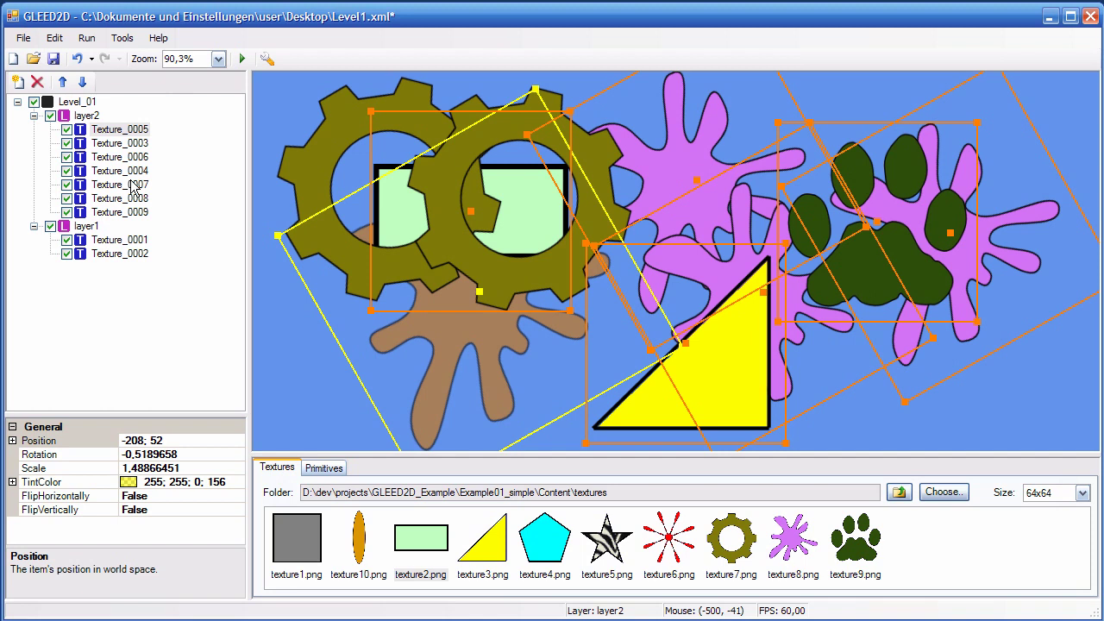
{"action": "left_click", "coordinate": [88, 227]}
{"action": "key", "text": "Down"}
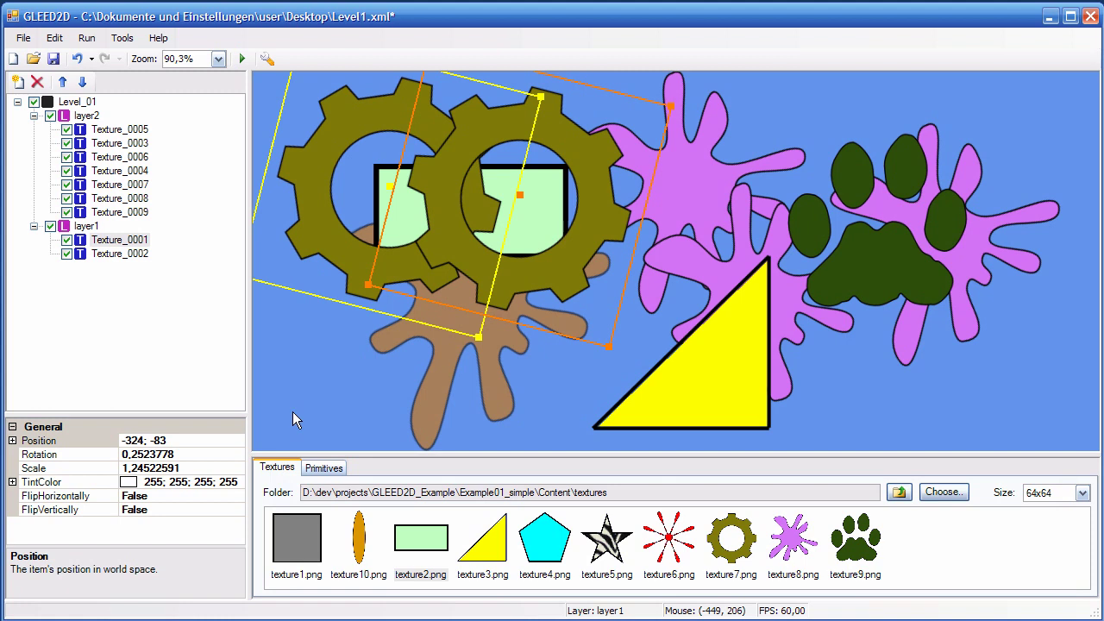
Step: Switch to the Primitives tab, enlarge its panel, and choose the Rectangle primitive
{"action": "left_click", "coordinate": [326, 472]}
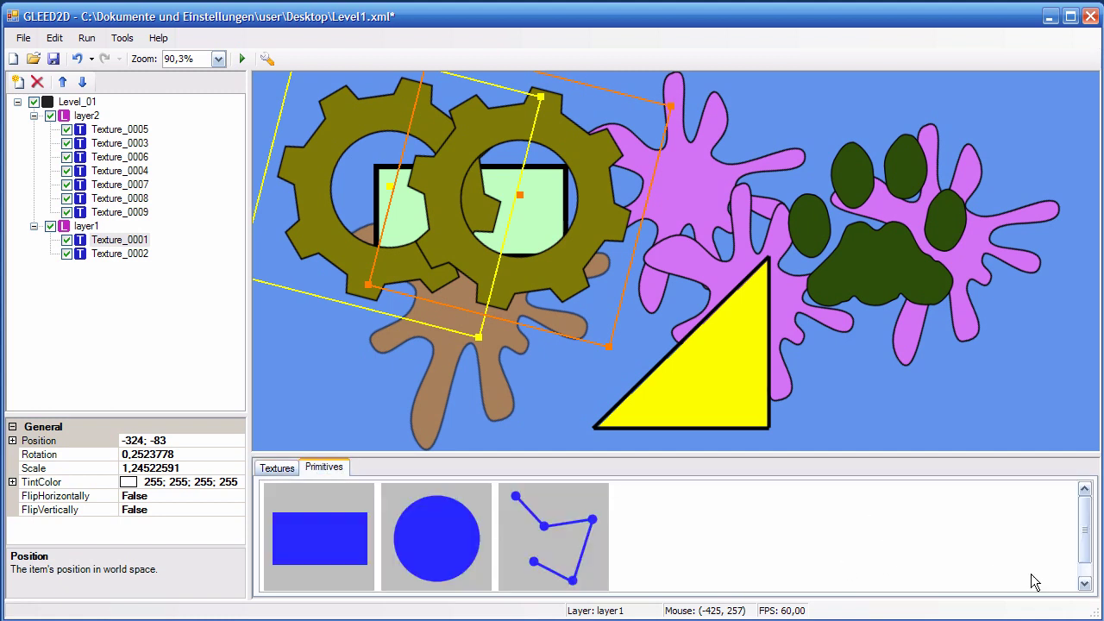
{"action": "left_click_drag", "start_coordinate": [1082, 540], "coordinate": [1087, 564]}
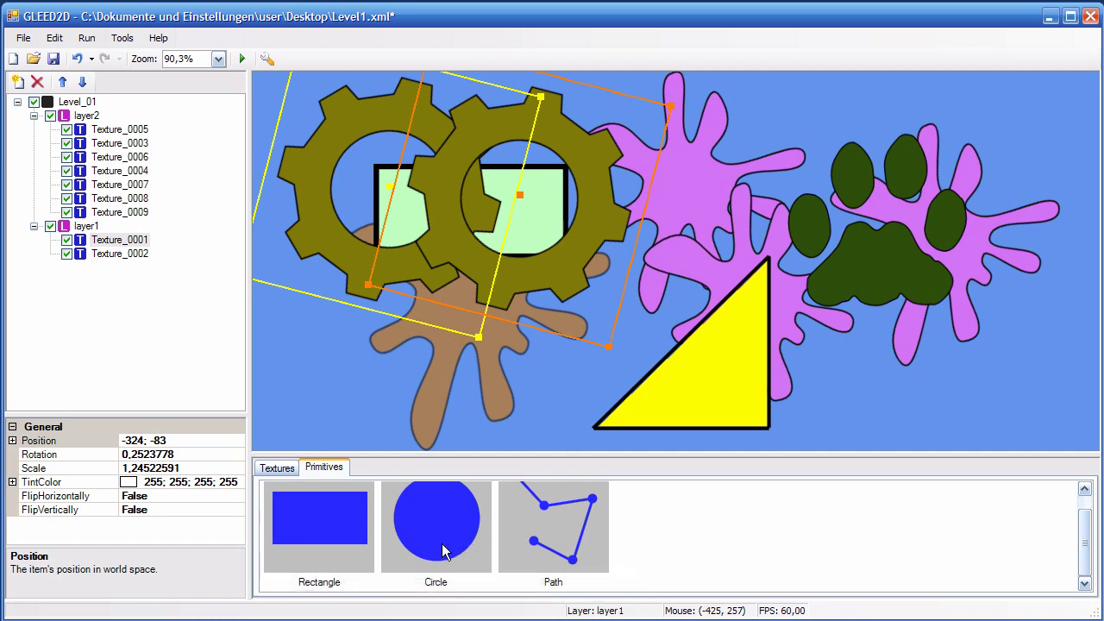
{"action": "mouse_move", "coordinate": [1084, 543]}
{"action": "left_mouse_down"}
{"action": "mouse_move", "coordinate": [1083, 528]}
{"action": "mouse_move", "coordinate": [1083, 552]}
{"action": "left_mouse_up"}
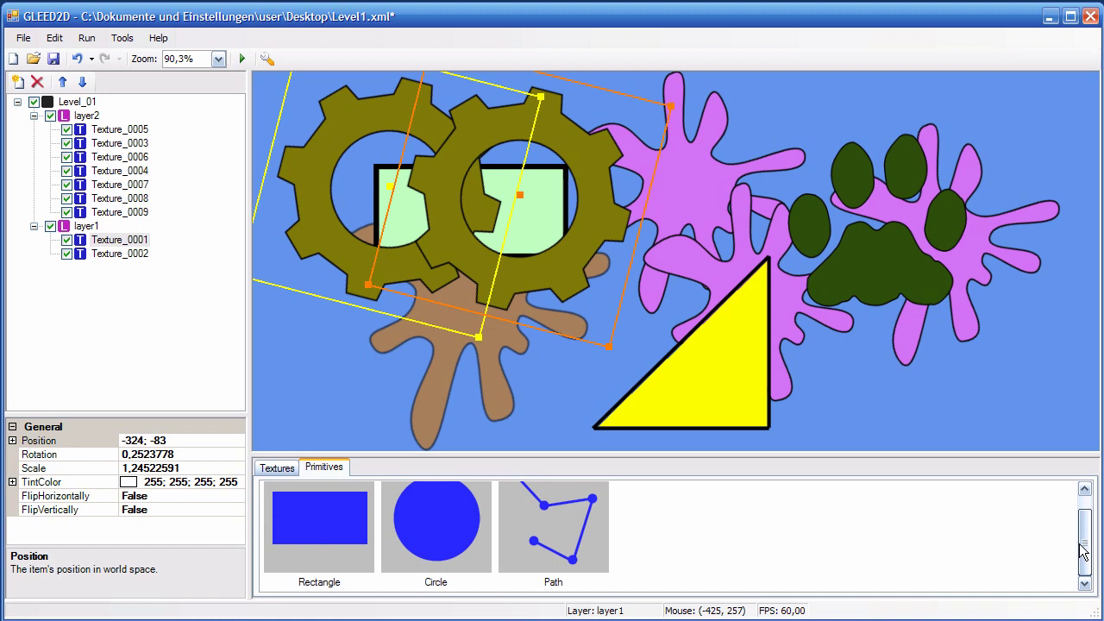
{"action": "left_click", "coordinate": [1026, 454]}
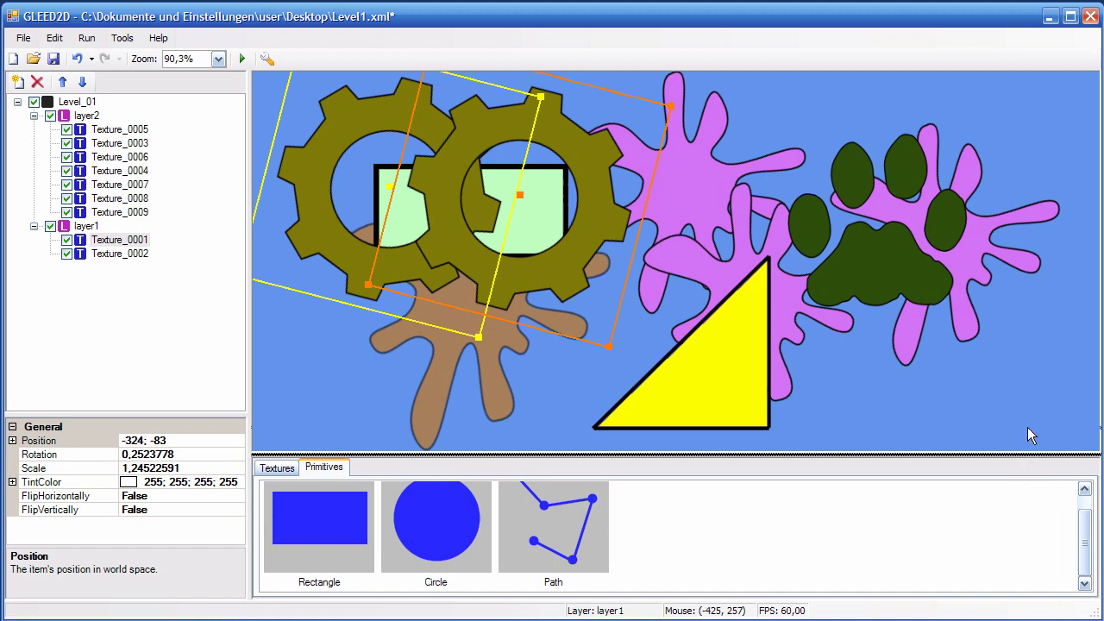
{"action": "left_click_drag", "start_coordinate": [1030, 428], "coordinate": [1029, 422]}
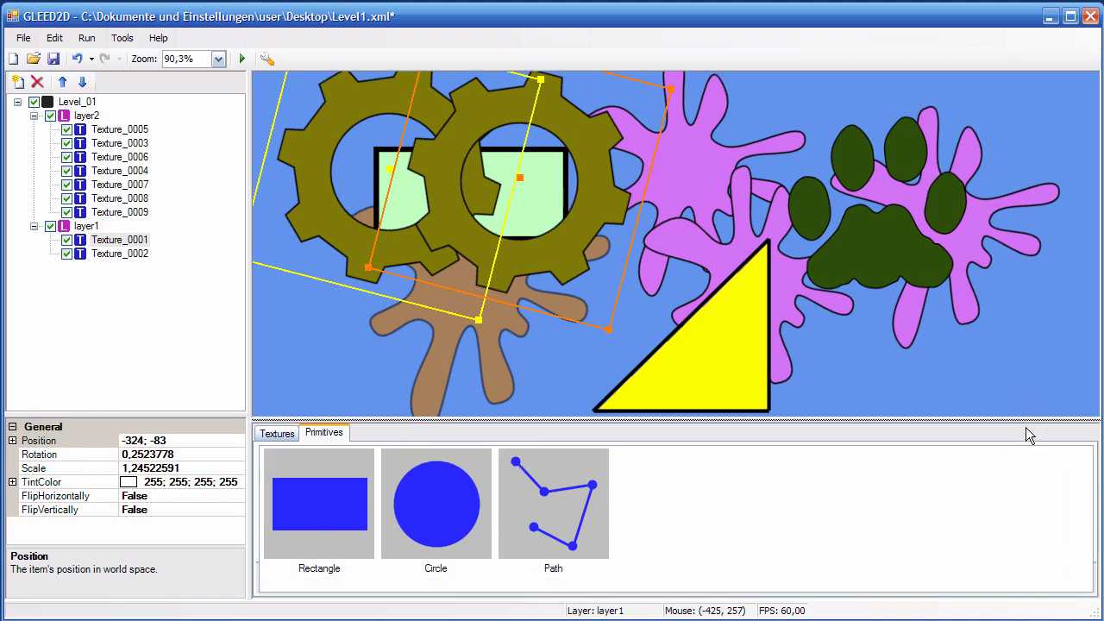
{"action": "left_click", "coordinate": [326, 512]}
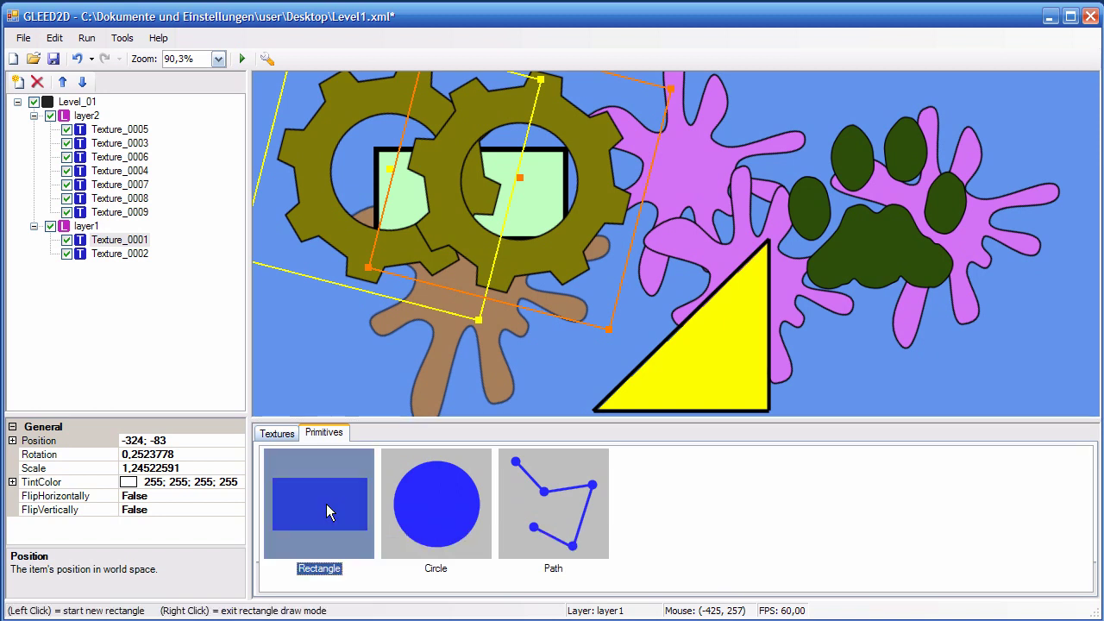
Step: Draw a 380 by 348 rectangle over the paw print and select Rectangle_0010 to view its properties
{"action": "left_click", "coordinate": [758, 112]}
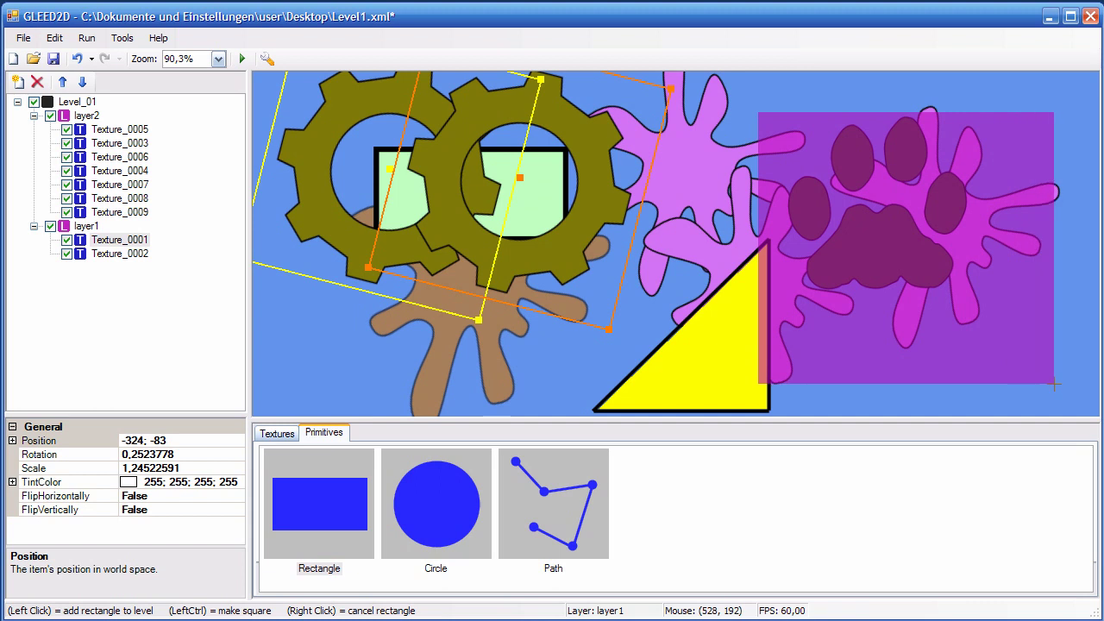
{"action": "left_click", "coordinate": [1053, 383]}
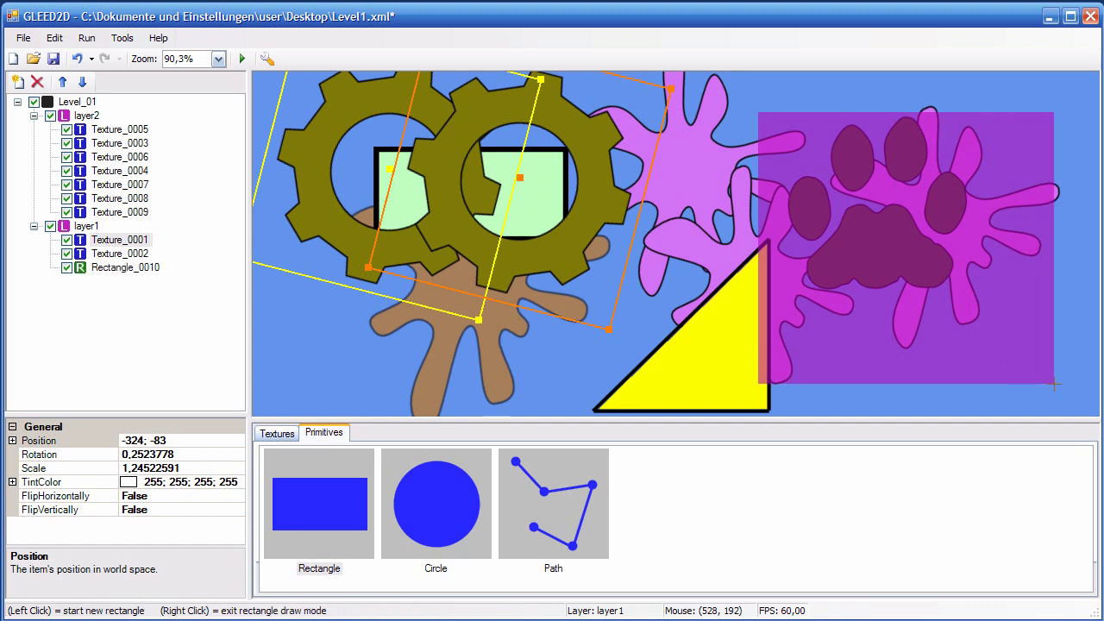
{"action": "left_click", "coordinate": [121, 268]}
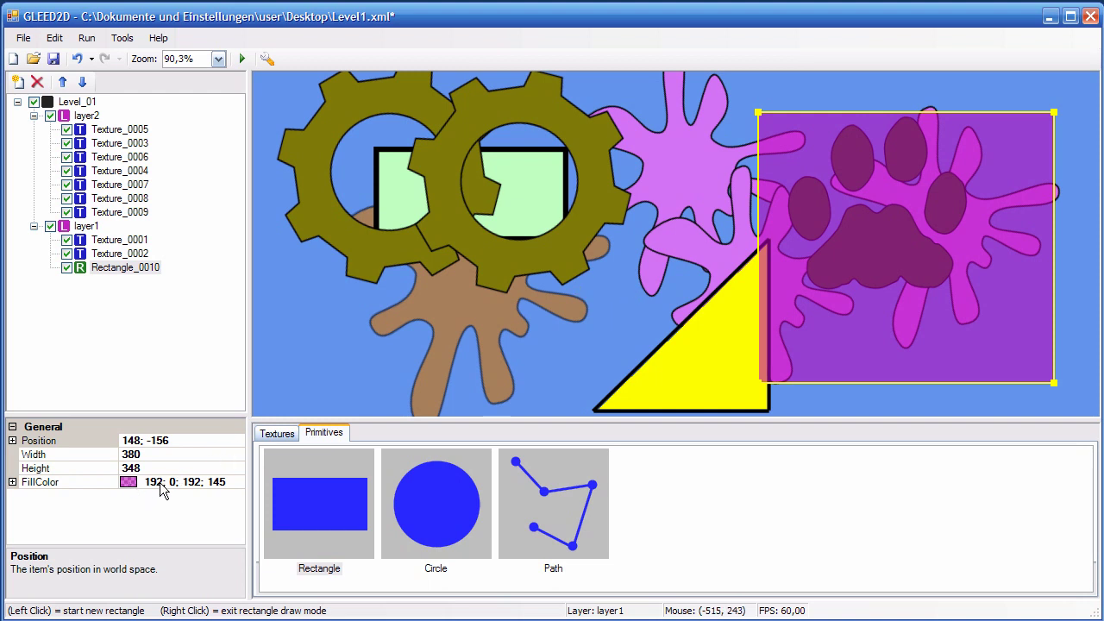
Step: Cancel a second rectangle, check its fill colour, then view ColorPrimitives 192; 0; 192; 145 in Settings
{"action": "left_click", "coordinate": [884, 400]}
{"action": "right_click", "coordinate": [809, 345]}
{"action": "left_click", "coordinate": [181, 482]}
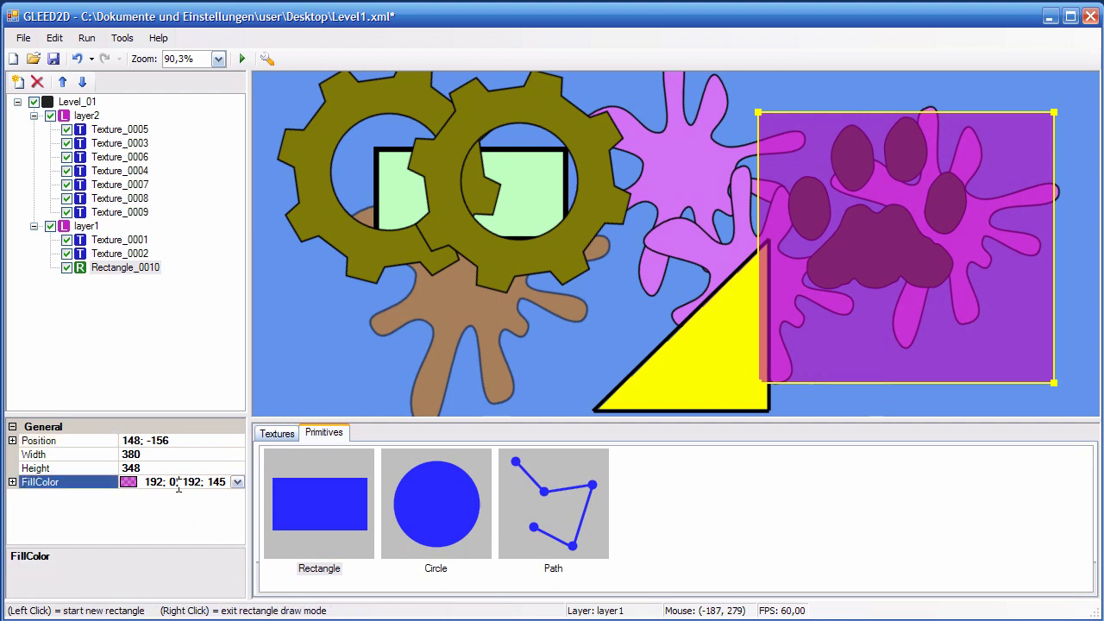
{"action": "left_click", "coordinate": [238, 483]}
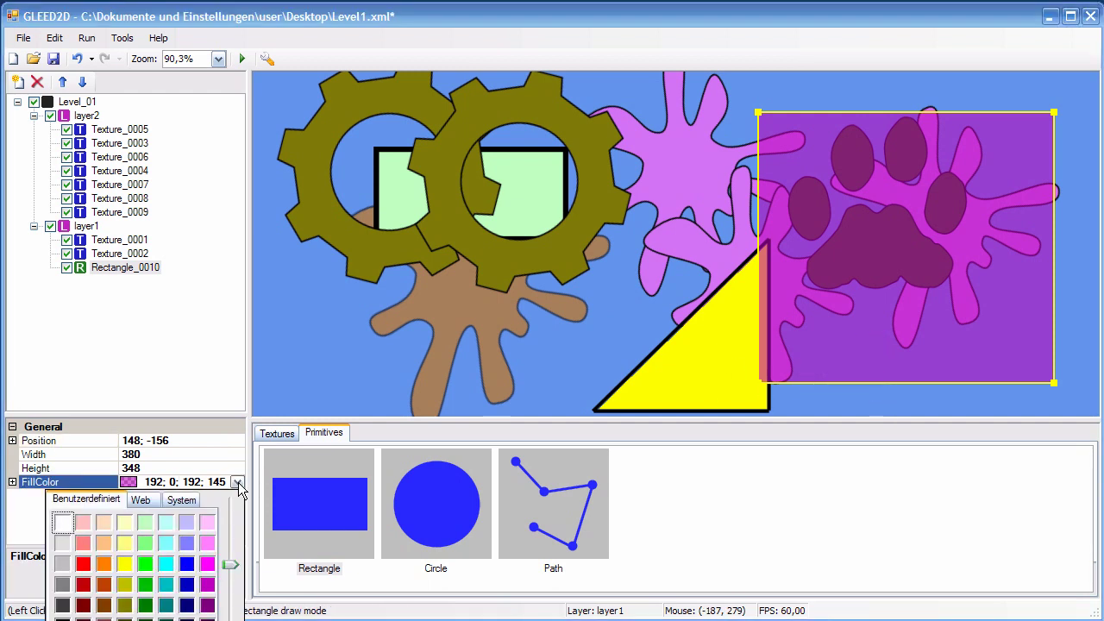
{"action": "left_click", "coordinate": [114, 482]}
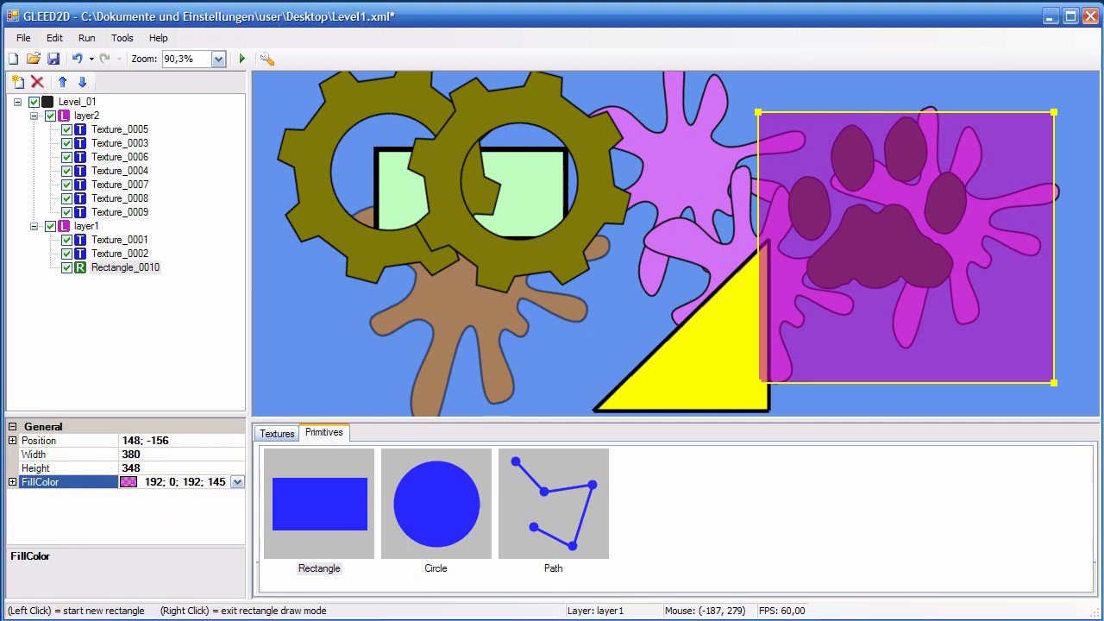
{"action": "left_click", "coordinate": [267, 58]}
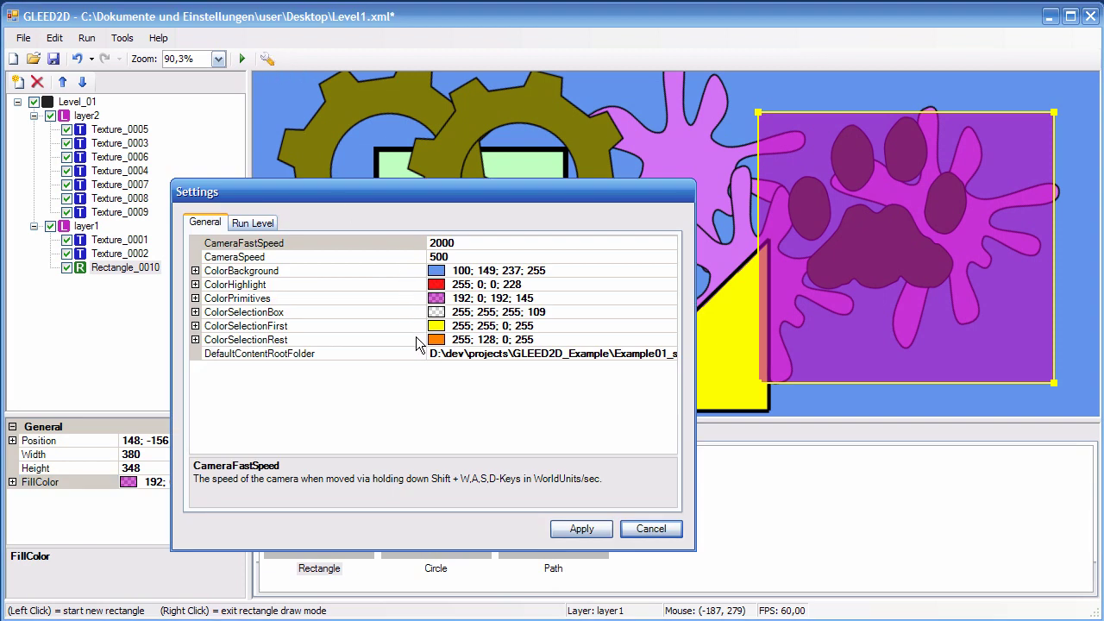
{"action": "left_click", "coordinate": [416, 299]}
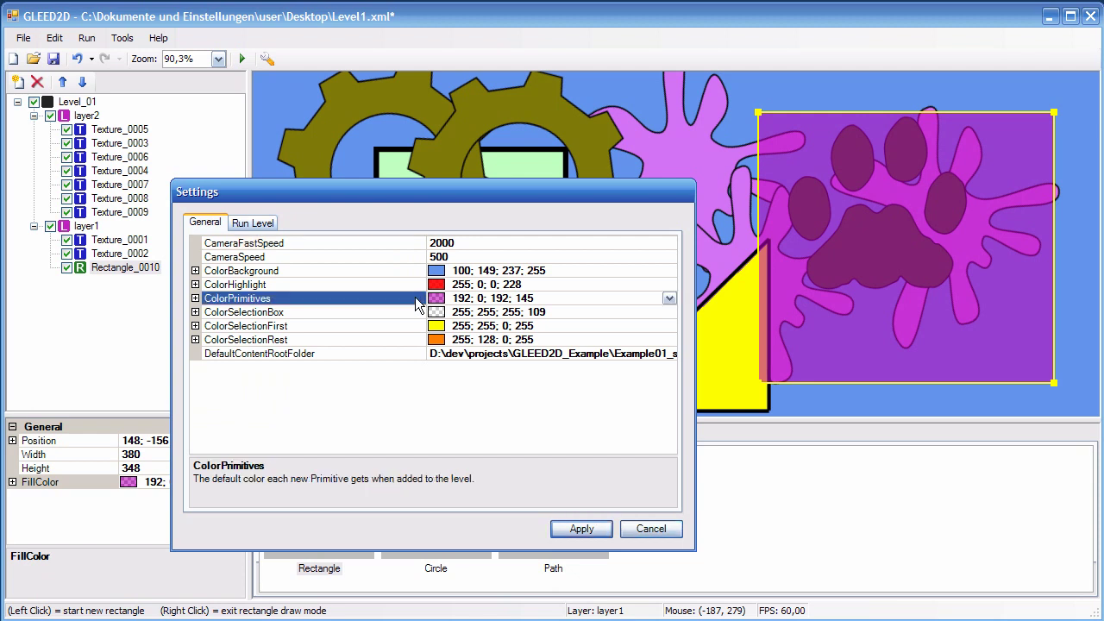